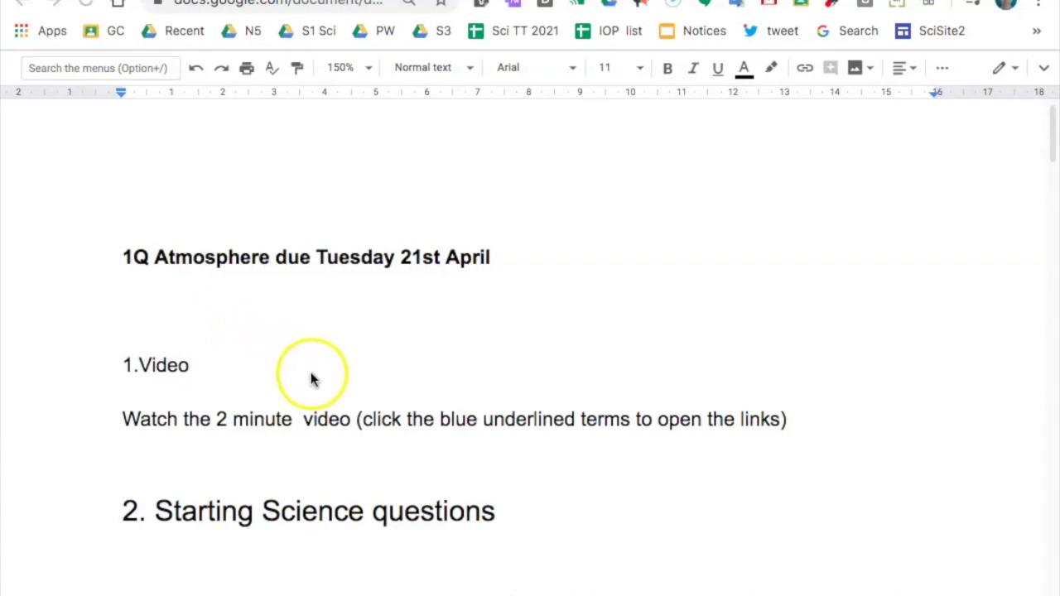
Select the word "video" in the 2 minute video instruction and copy the web address of YouTube's Composition of Air video
{"action": "double_click", "coordinate": [331, 418]}
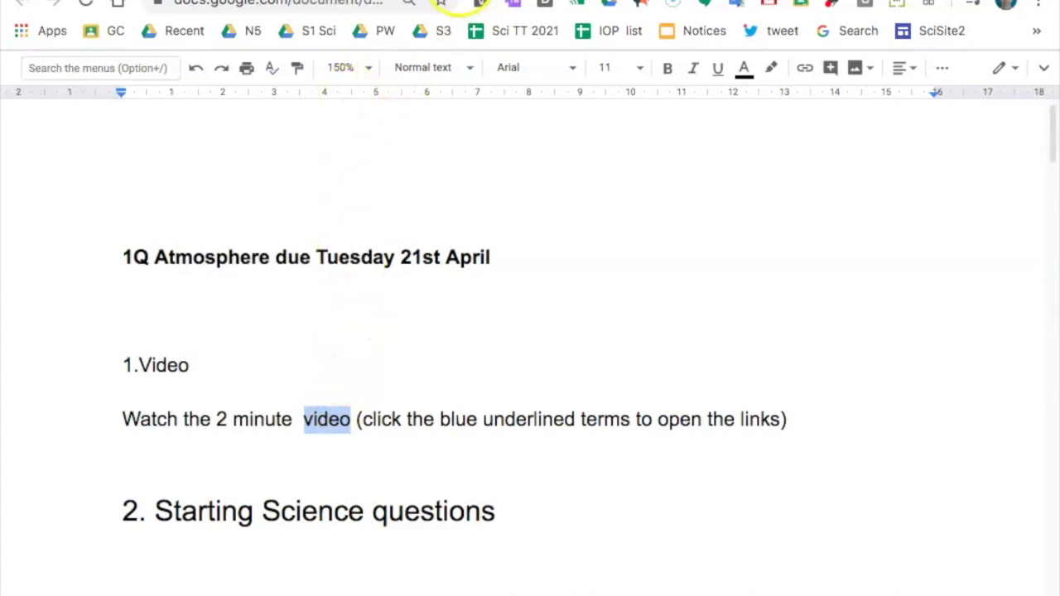
{"action": "left_click", "coordinate": [473, 0]}
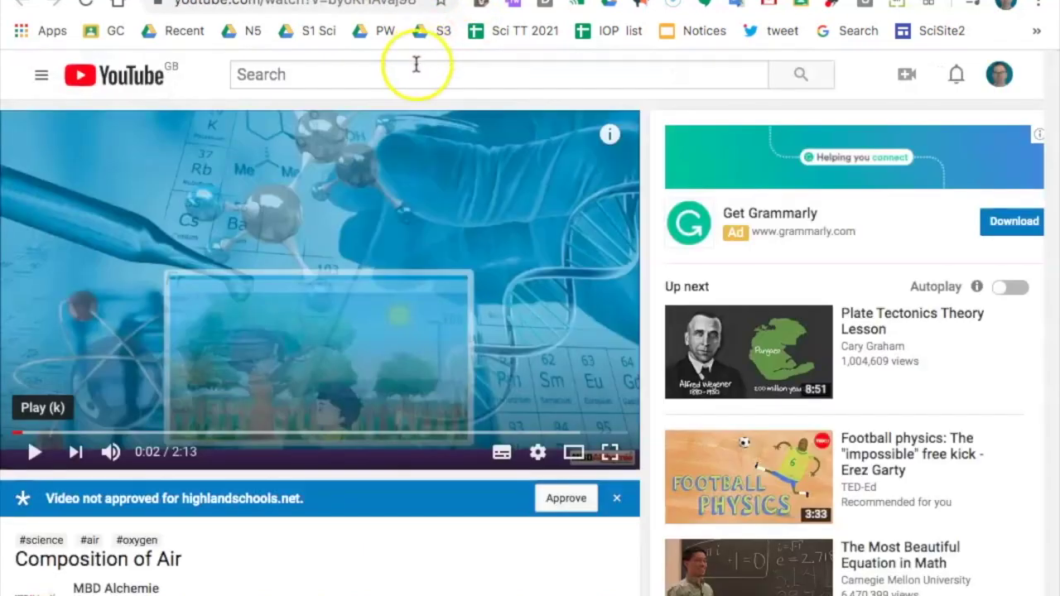
{"action": "double_click", "coordinate": [358, 3]}
{"action": "left_click", "coordinate": [358, 2]}
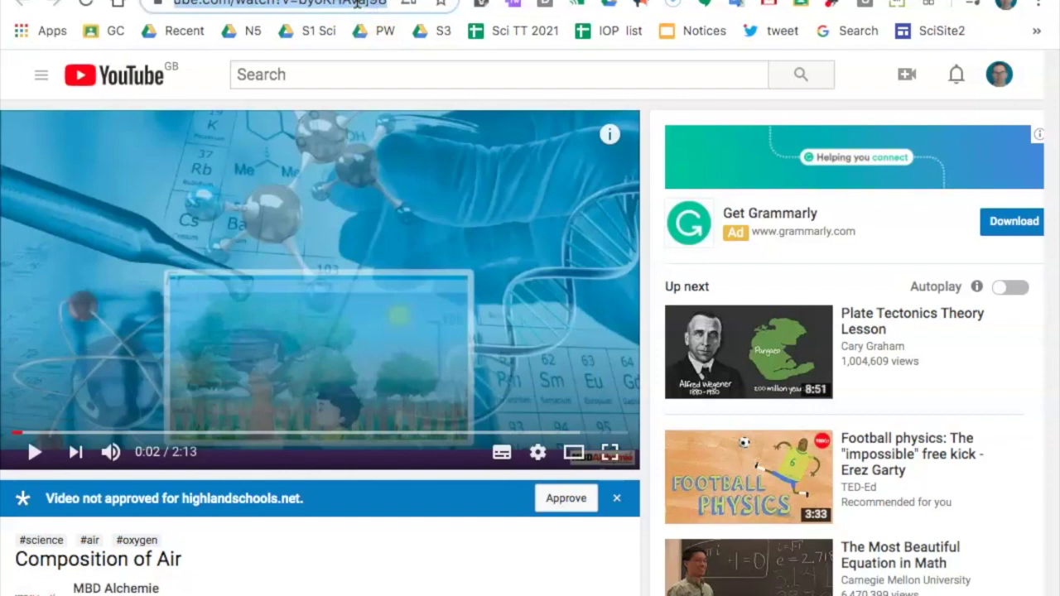
{"action": "left_click", "coordinate": [290, 0]}
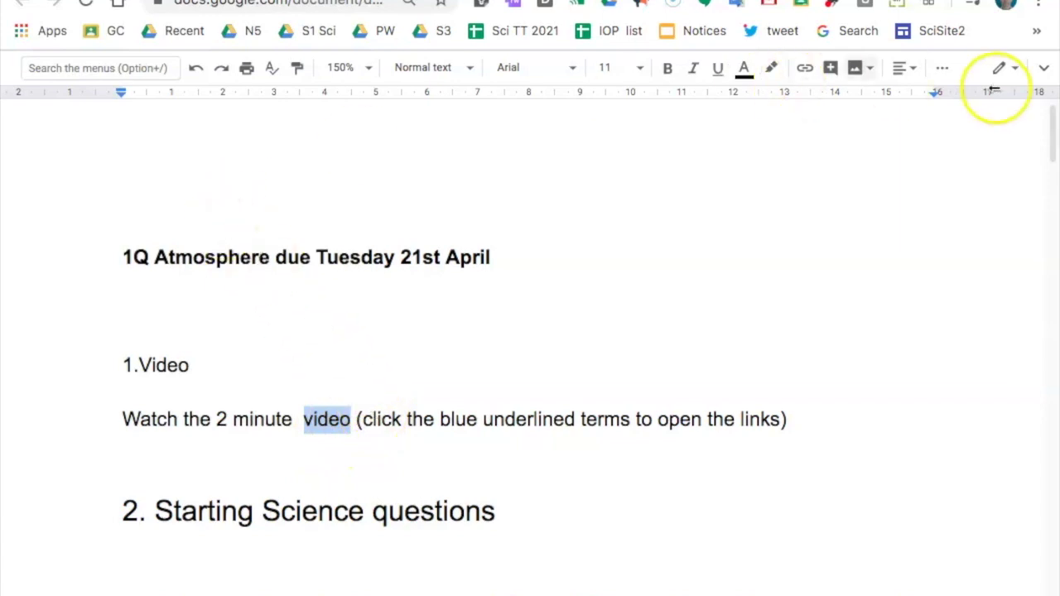
{"action": "left_click", "coordinate": [1041, 72]}
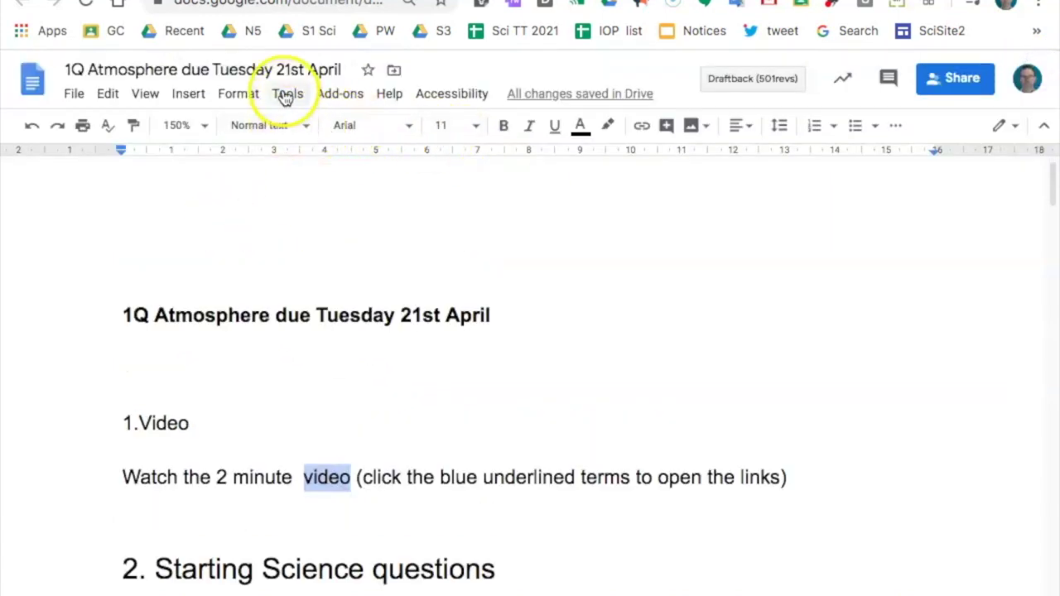
{"action": "left_click", "coordinate": [190, 95]}
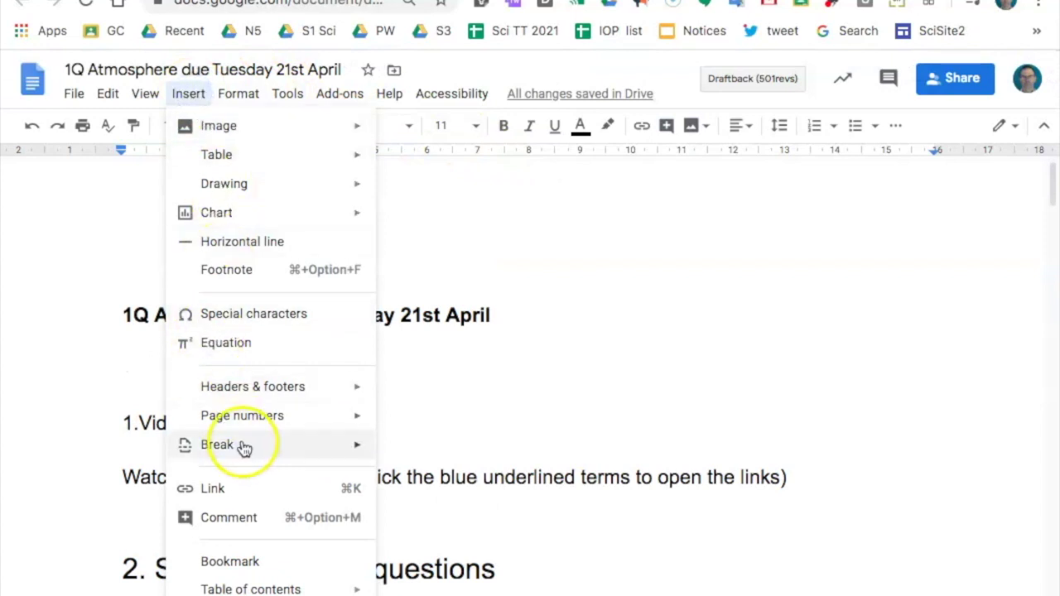
{"action": "left_click", "coordinate": [238, 494]}
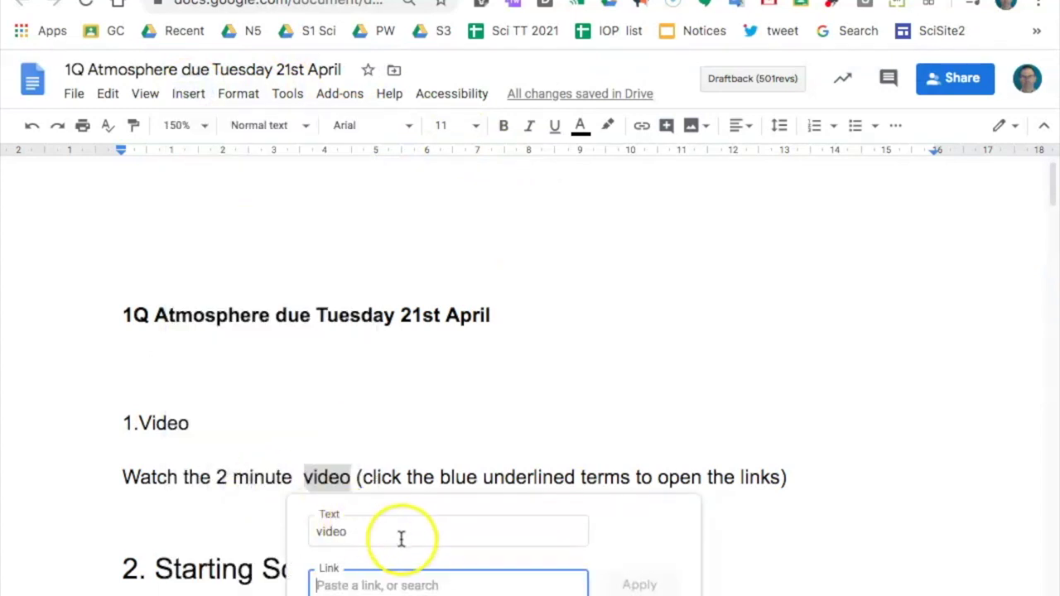
{"action": "type", "text": "https://www.youtube.com/watch?v=byoKHAvaj98"}
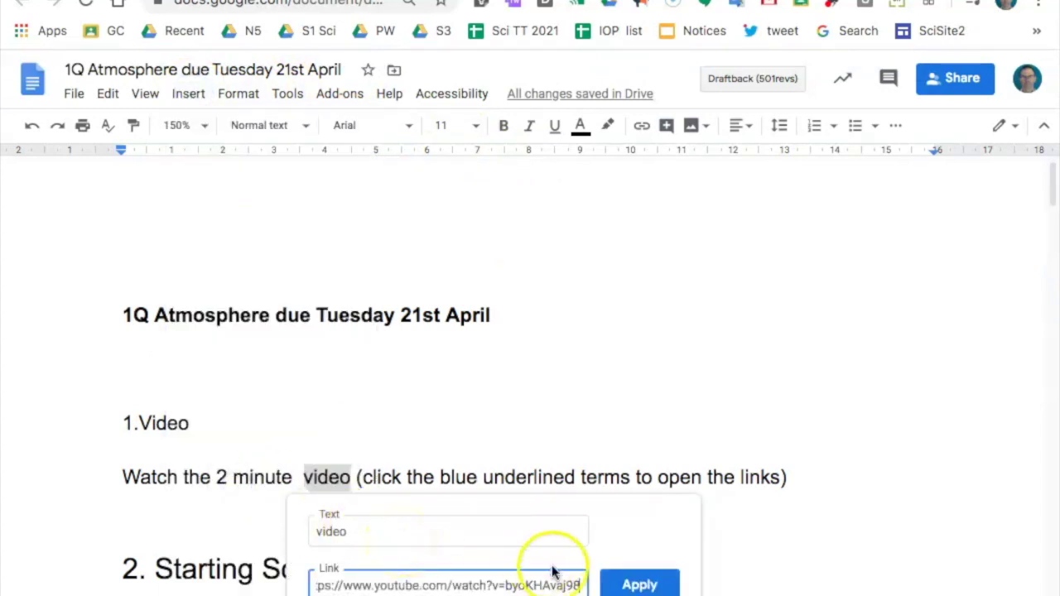
{"action": "left_click", "coordinate": [637, 585]}
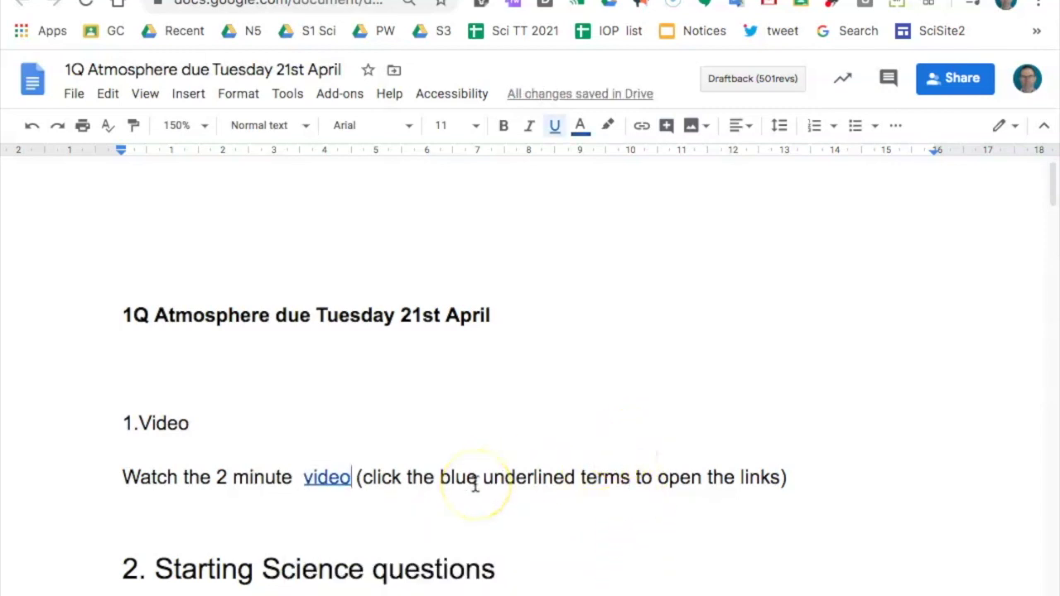
{"action": "type", "text": "https://www.youtube.com/watch?v=byoKHAvaj98"}
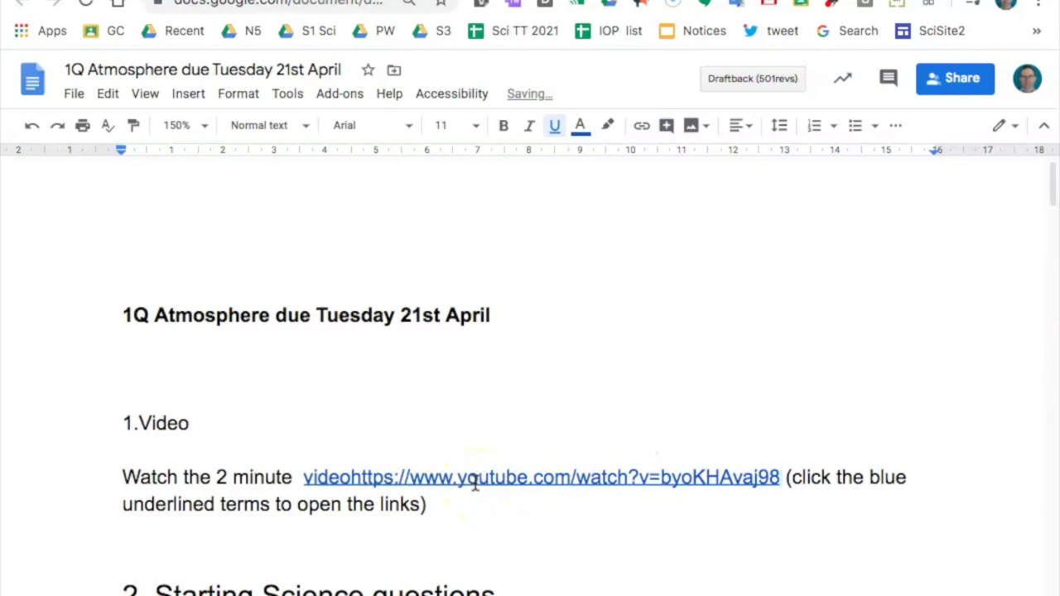
{"action": "key", "text": "ctrl+z"}
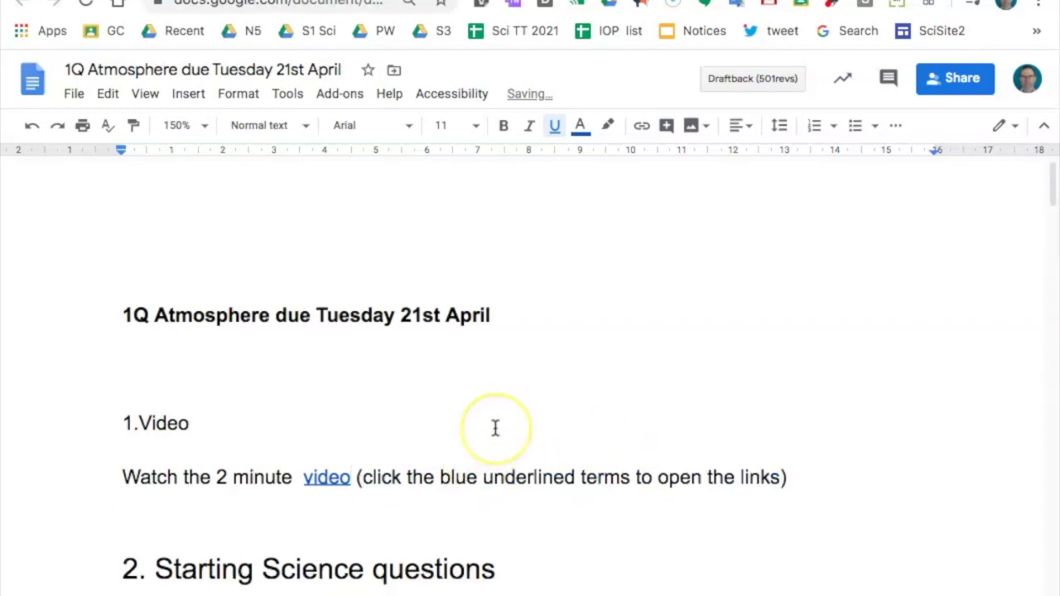
Open the file linked from page "101" in the Starting Science section, select its web address, and return to the document
{"action": "scroll", "coordinate": [495, 428], "scroll_direction": "down", "scroll_amount": 2}
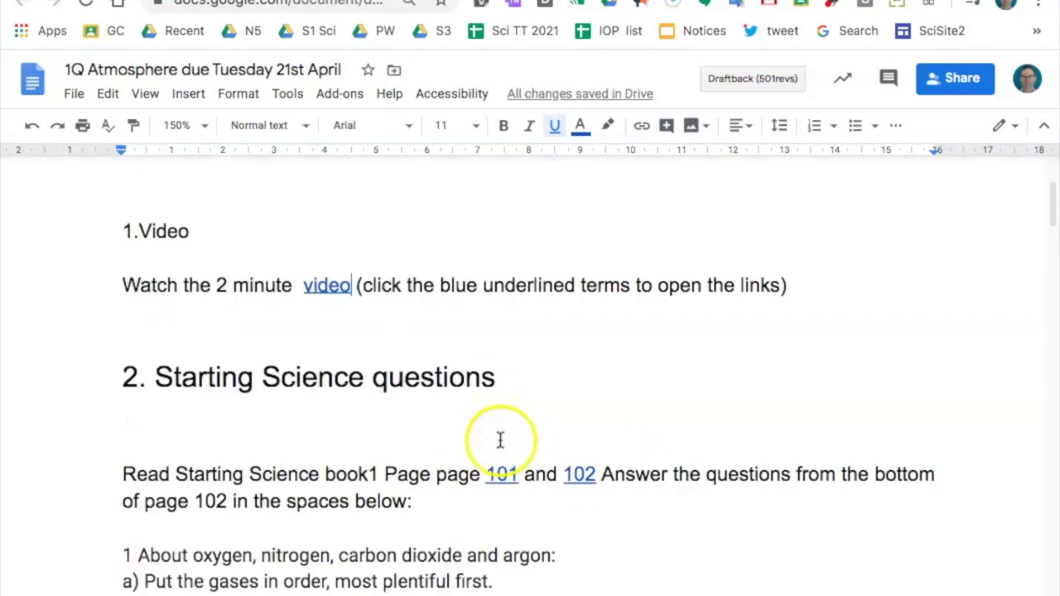
{"action": "left_click", "coordinate": [502, 472]}
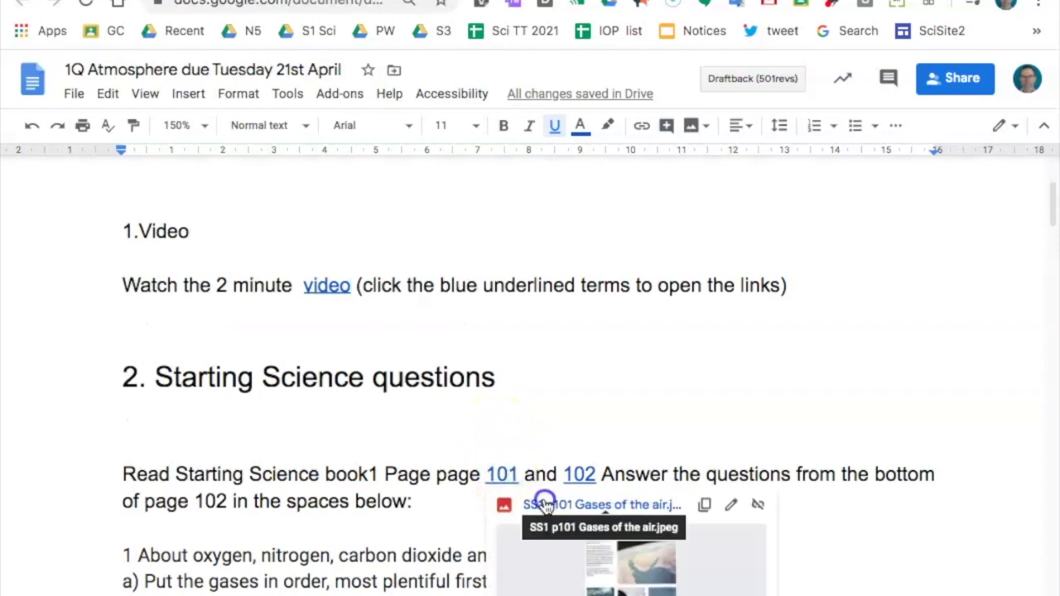
{"action": "left_click", "coordinate": [545, 505]}
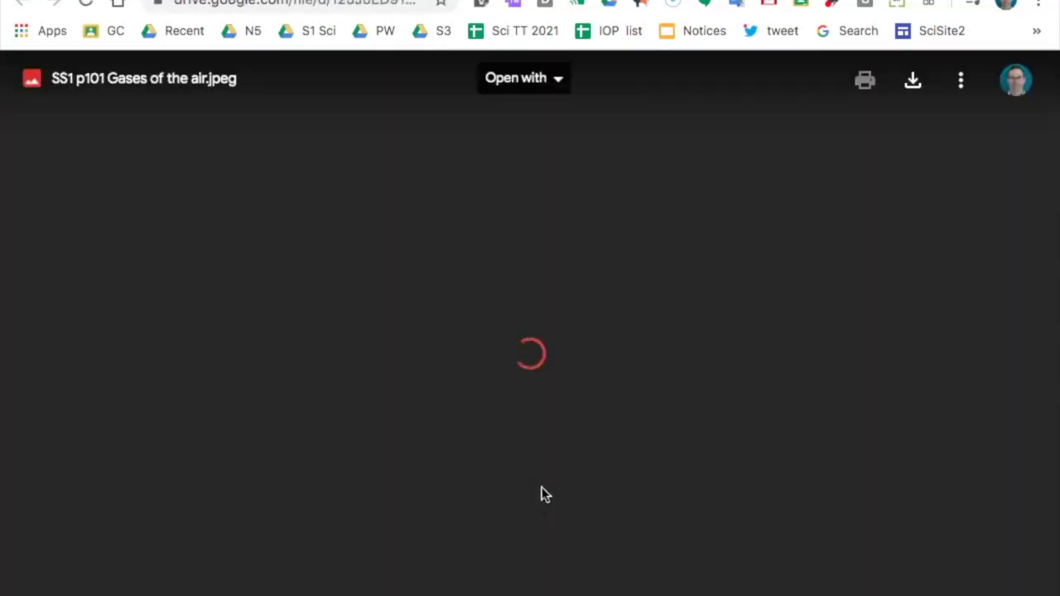
{"action": "left_click", "coordinate": [323, 3]}
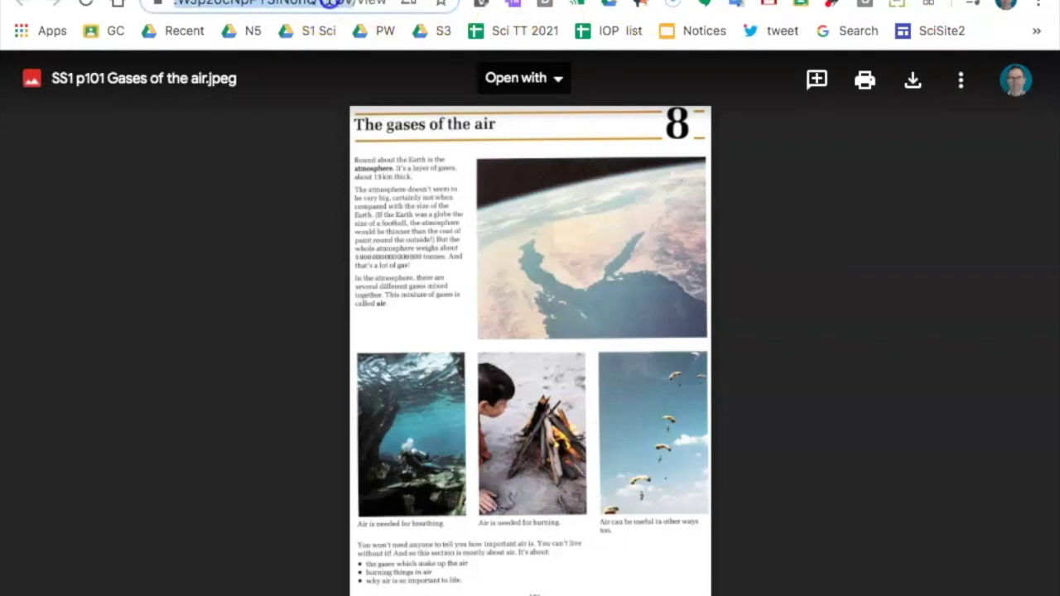
{"action": "triple_click", "coordinate": [332, 3]}
{"action": "left_click", "coordinate": [275, 0]}
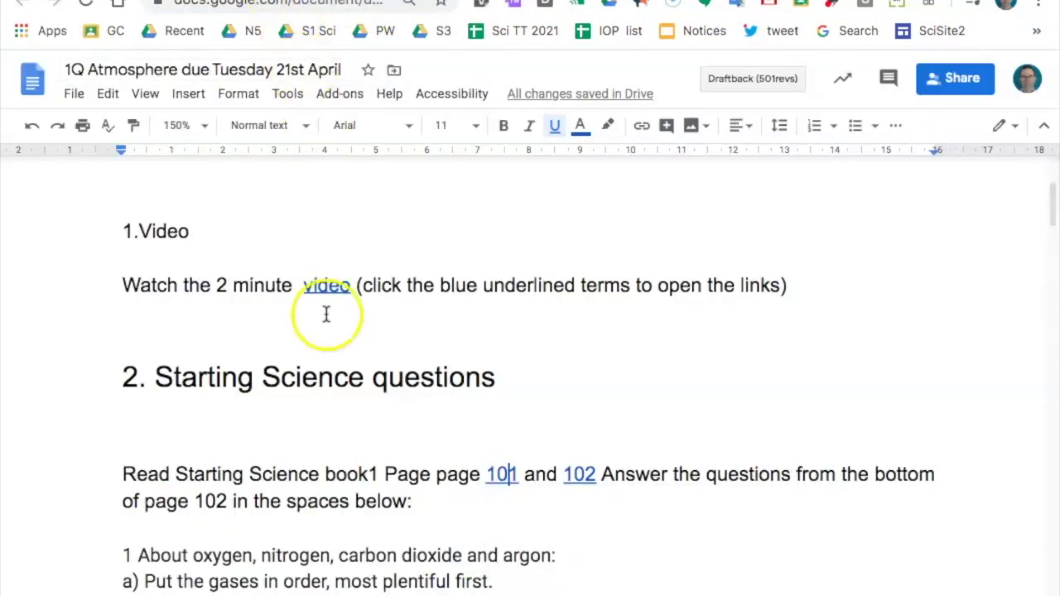
{"action": "left_click", "coordinate": [559, 511]}
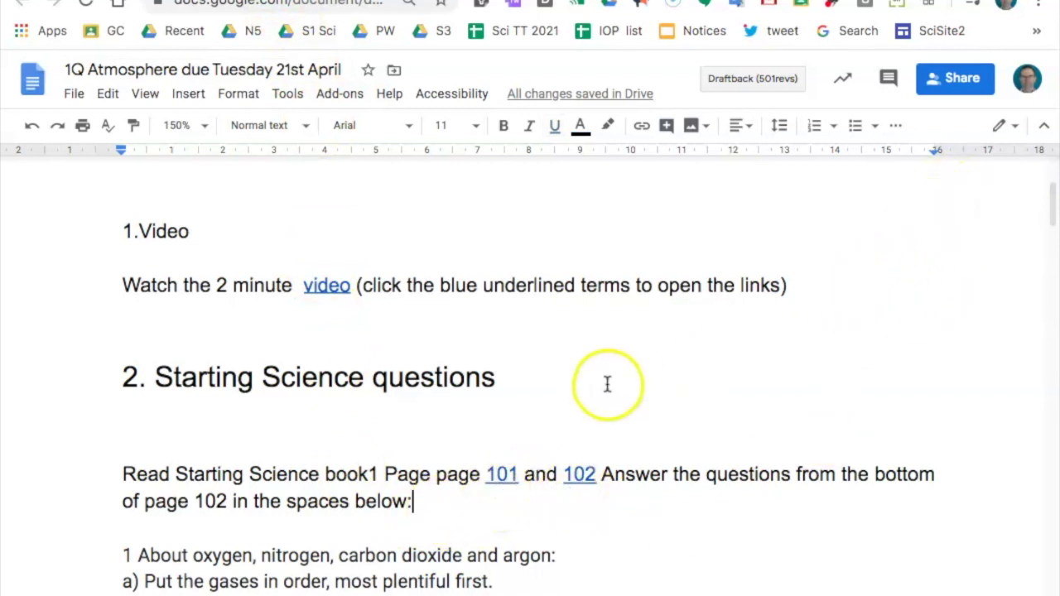
Narrow and move the window showing SS1 p101 Gases of the air.jpeg, and return to the homework document
{"action": "key", "text": "ctrl+Tab"}
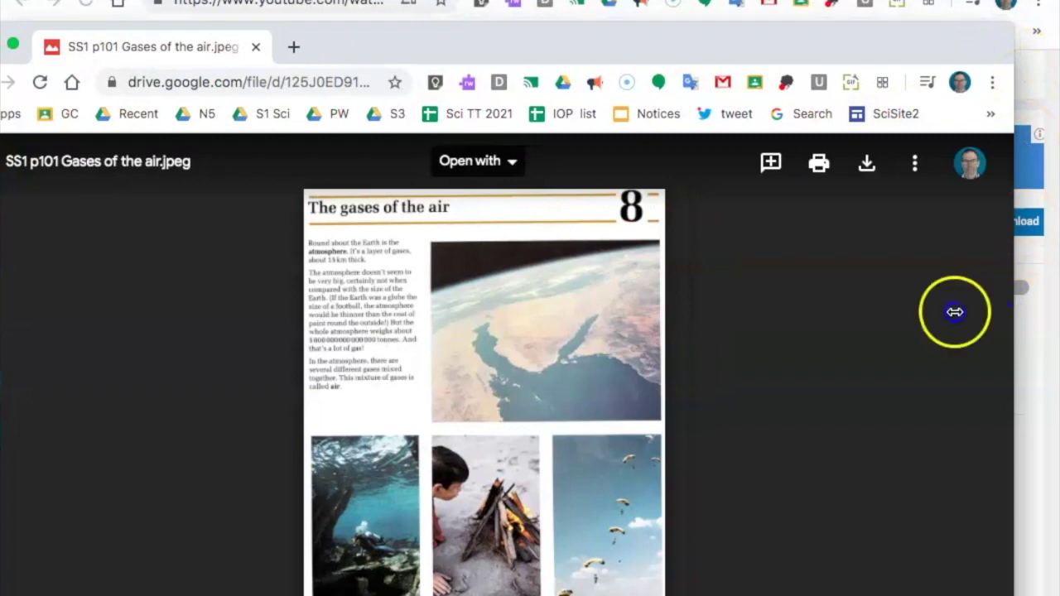
{"action": "left_click_drag", "start_coordinate": [955, 311], "coordinate": [604, 303]}
{"action": "left_click_drag", "start_coordinate": [367, 28], "coordinate": [655, 16]}
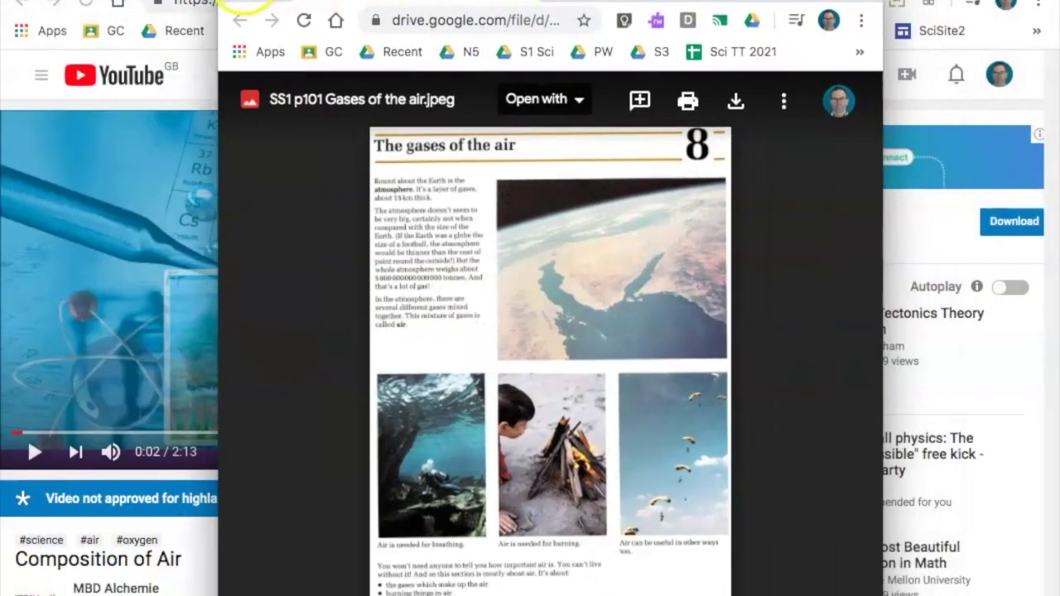
{"action": "left_click", "coordinate": [239, 0]}
{"action": "left_click", "coordinate": [277, 0]}
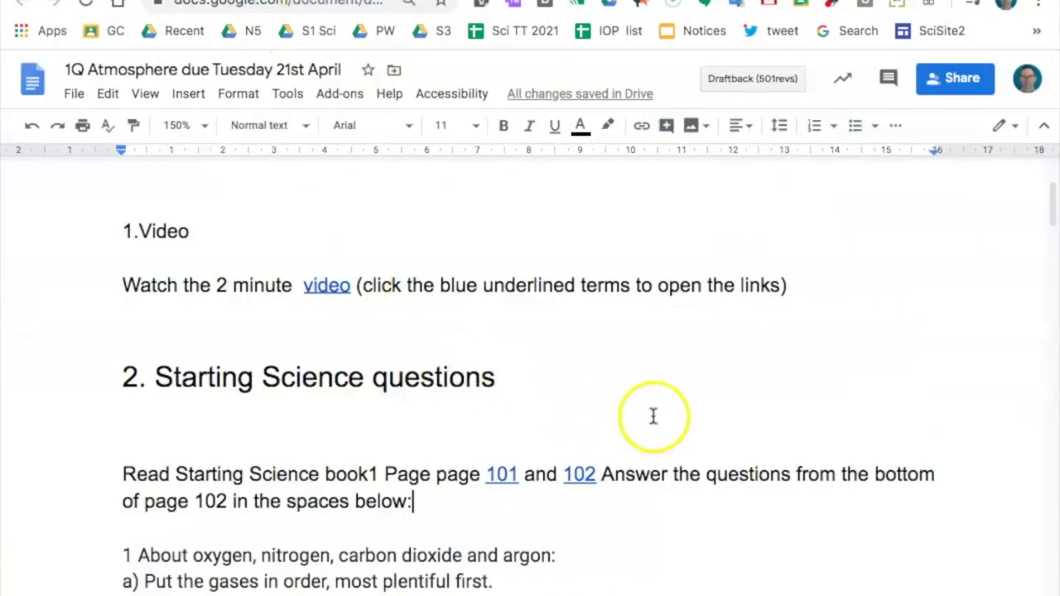
{"action": "scroll", "coordinate": [558, 563], "scroll_direction": "down", "scroll_amount": 2}
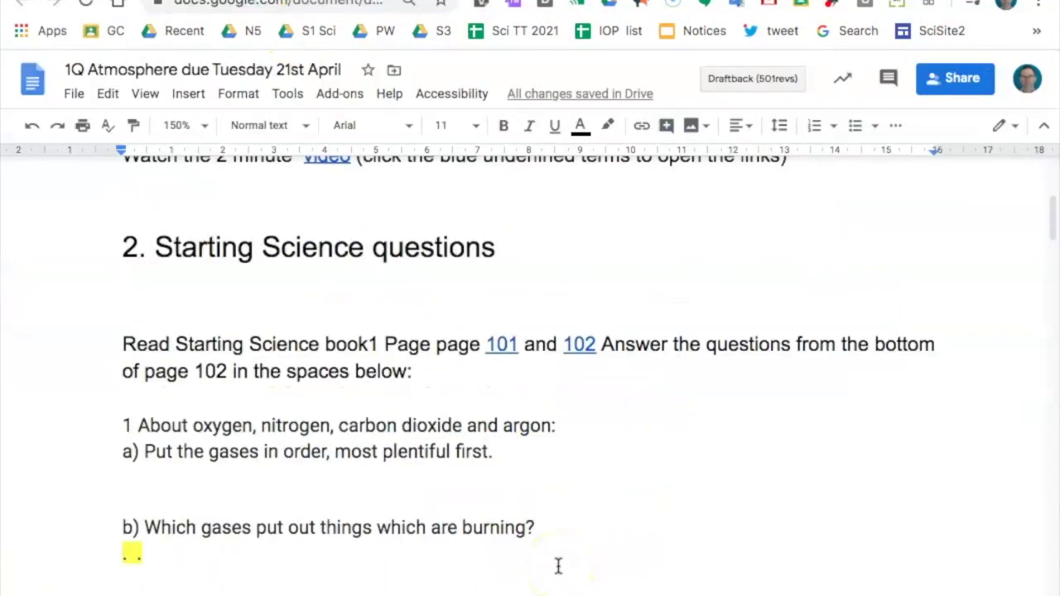
{"action": "left_click", "coordinate": [376, 479]}
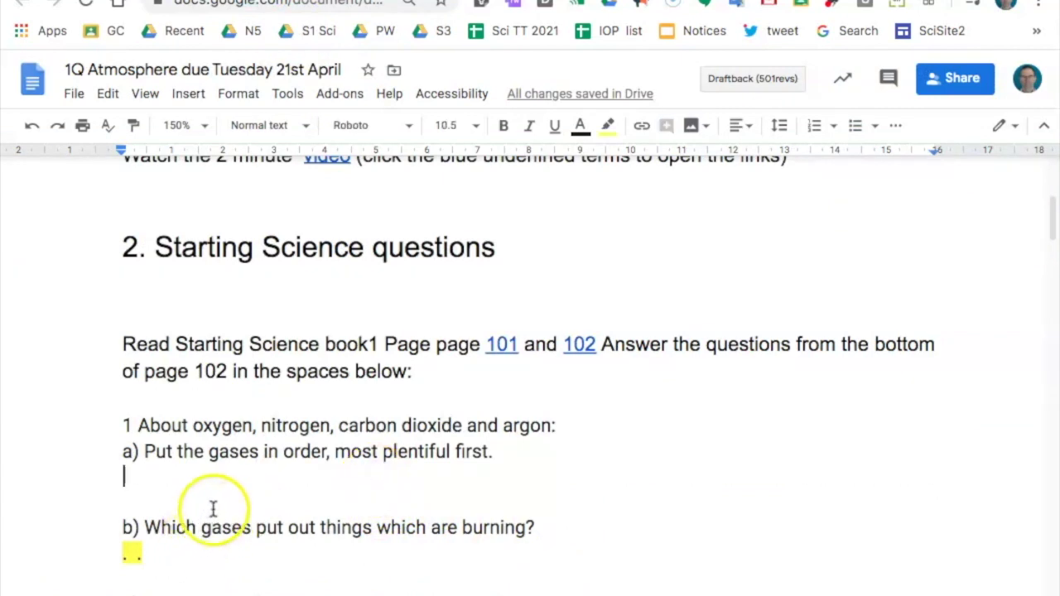
{"action": "type", "text": ". ."}
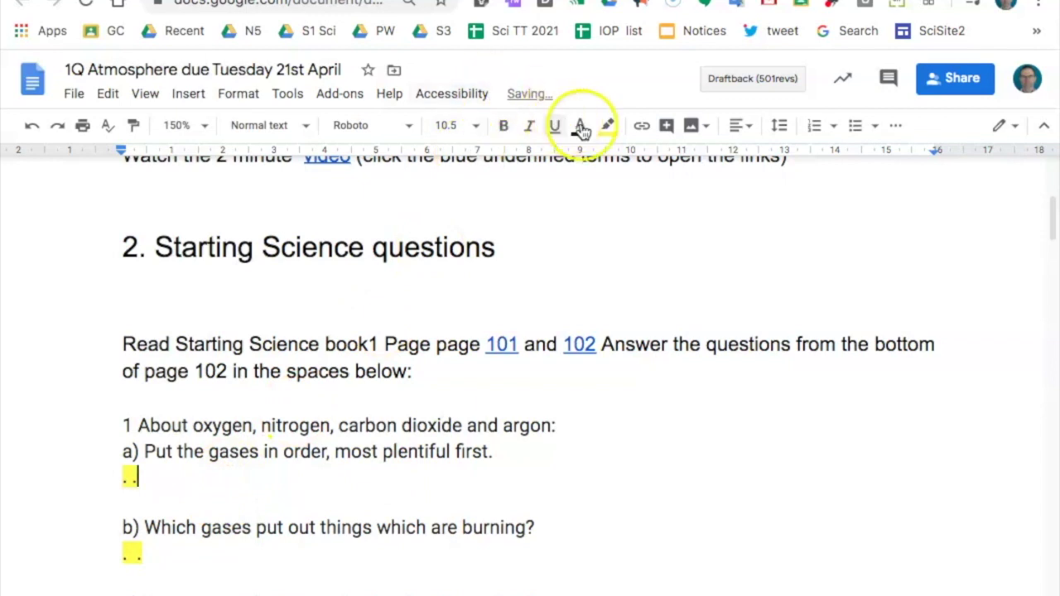
{"action": "left_click", "coordinate": [610, 127]}
{"action": "left_click", "coordinate": [672, 214]}
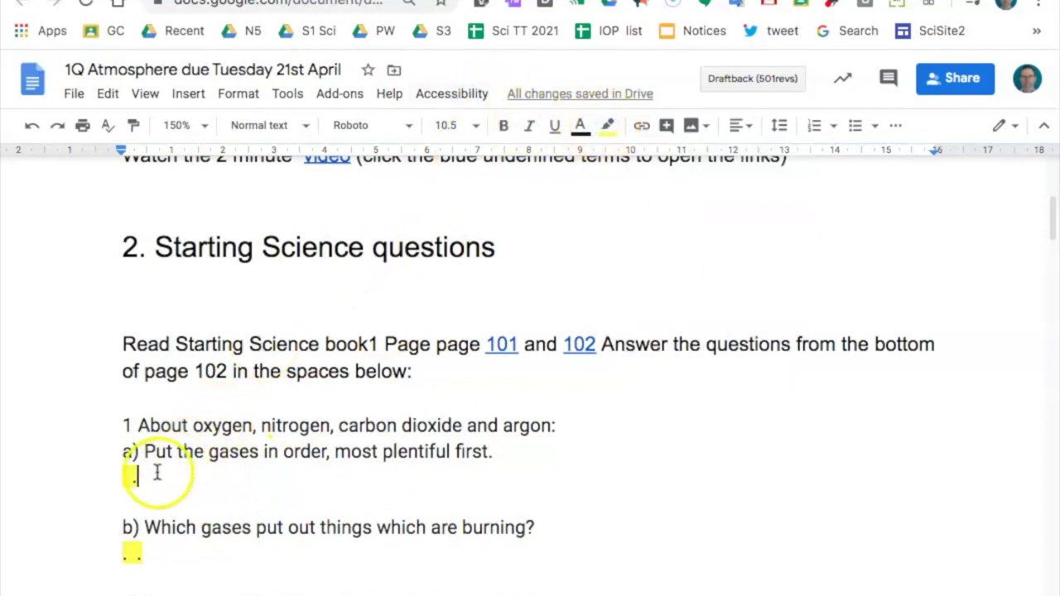
{"action": "left_click_drag", "start_coordinate": [136, 478], "coordinate": [117, 482]}
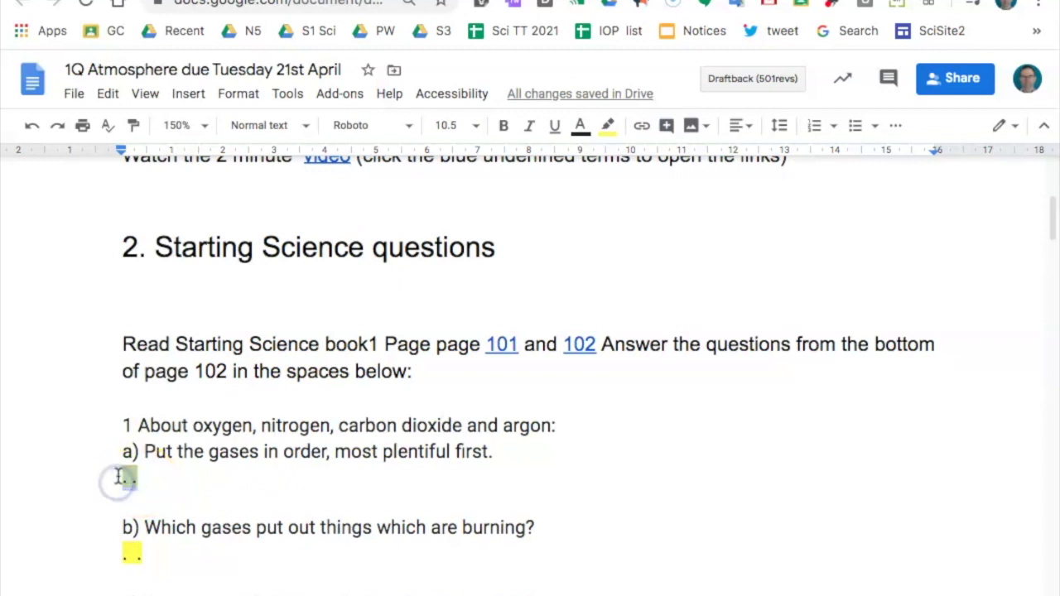
{"action": "key", "text": "BackSpace"}
{"action": "key", "text": "BackSpace"}
{"action": "key", "text": "Return"}
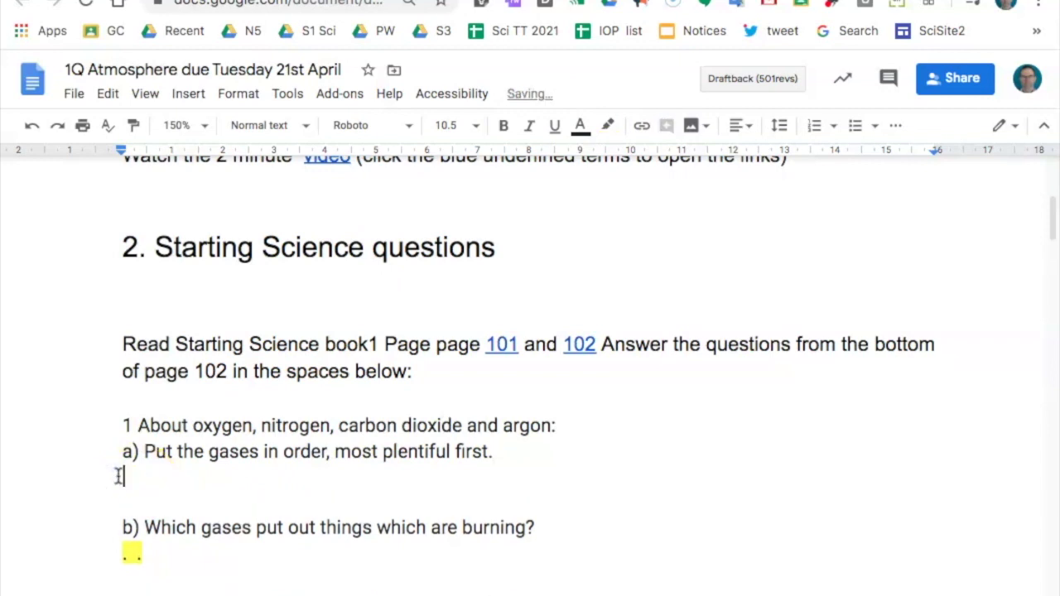
Enter ". ." on the answer line under question 1 a) and highlight it in yellow
{"action": "type", "text": ". ."}
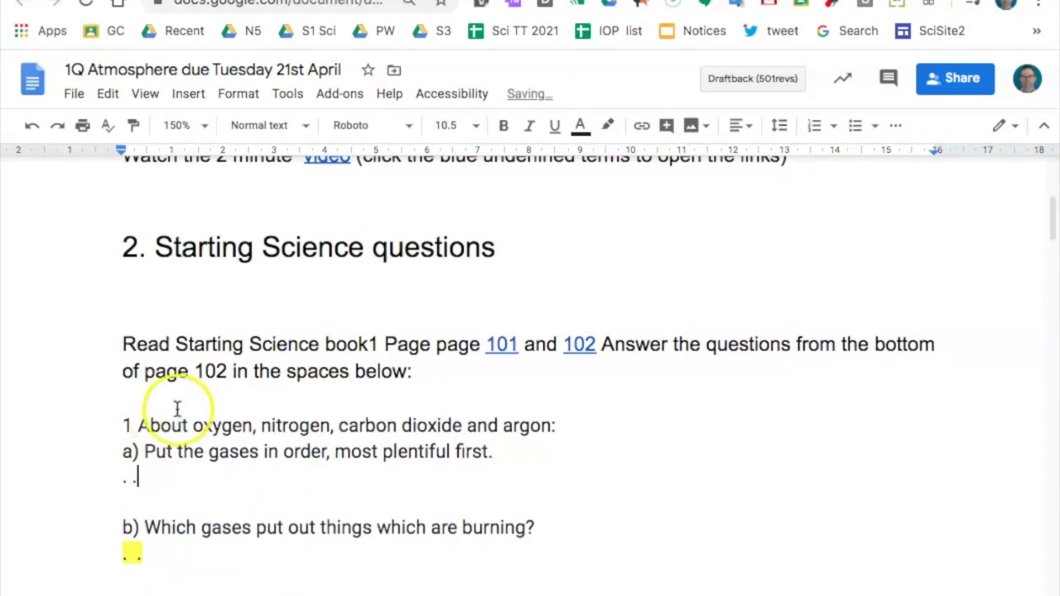
{"action": "left_click_drag", "start_coordinate": [142, 478], "coordinate": [106, 480]}
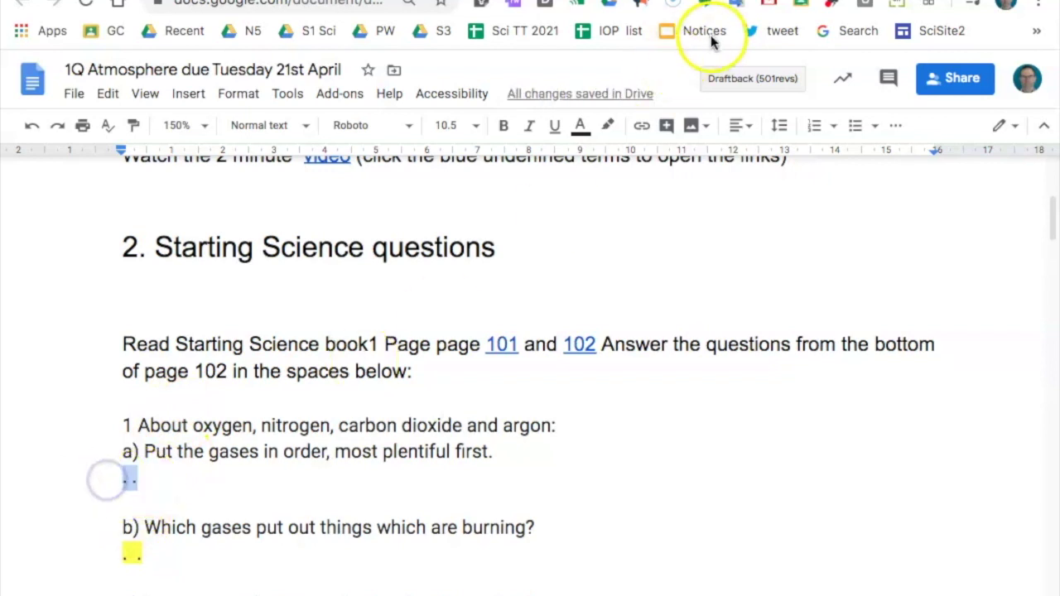
{"action": "left_click", "coordinate": [607, 125]}
{"action": "left_click", "coordinate": [669, 207]}
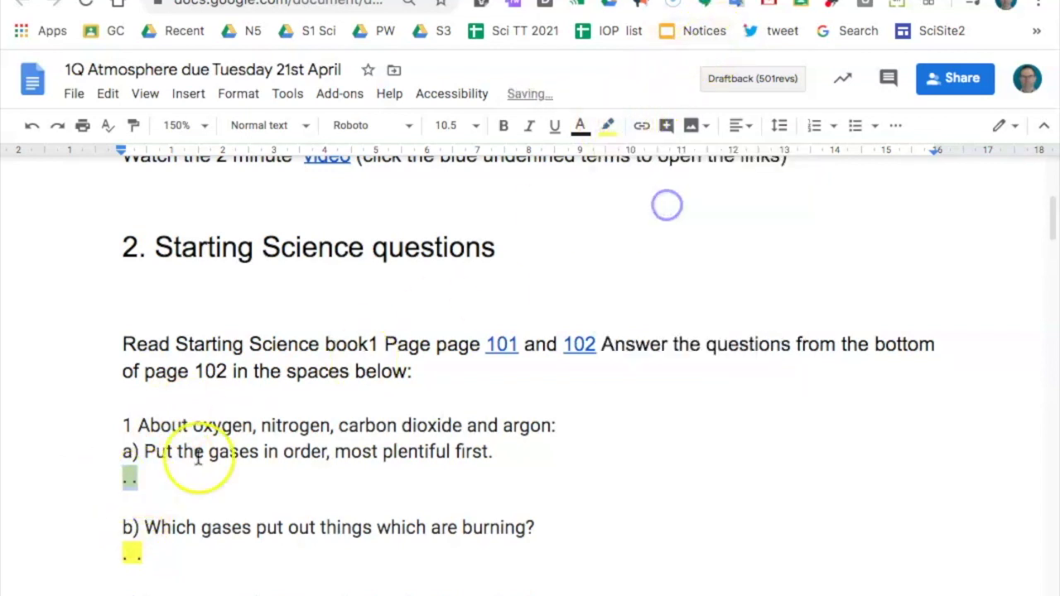
{"action": "left_click", "coordinate": [152, 492]}
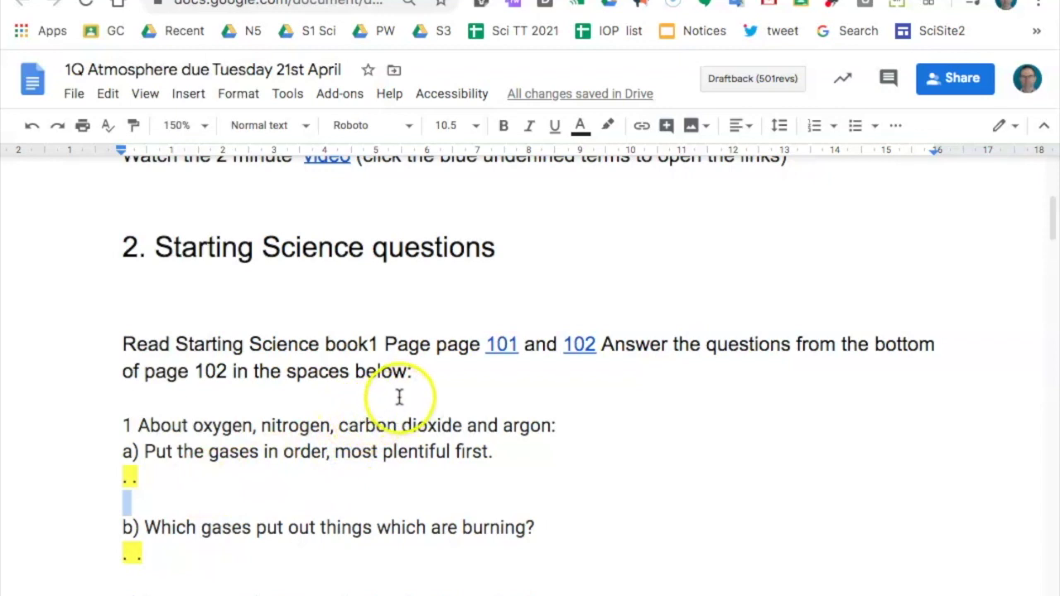
Apply the Heading 2 style to the "1.Video" line above the video instruction
{"action": "scroll", "coordinate": [421, 344], "scroll_direction": "up", "scroll_amount": 2}
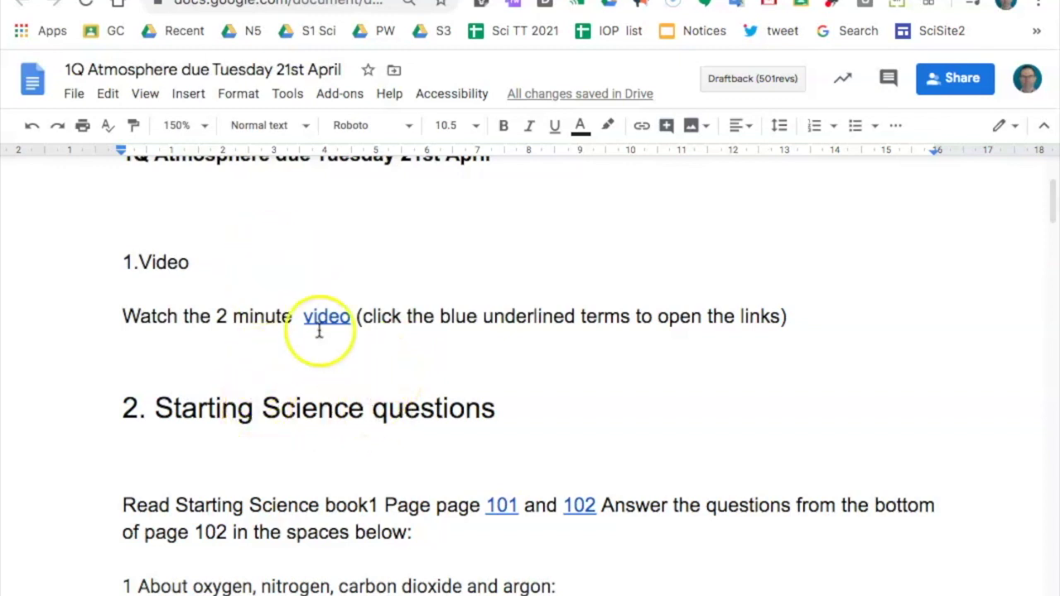
{"action": "double_click", "coordinate": [166, 259]}
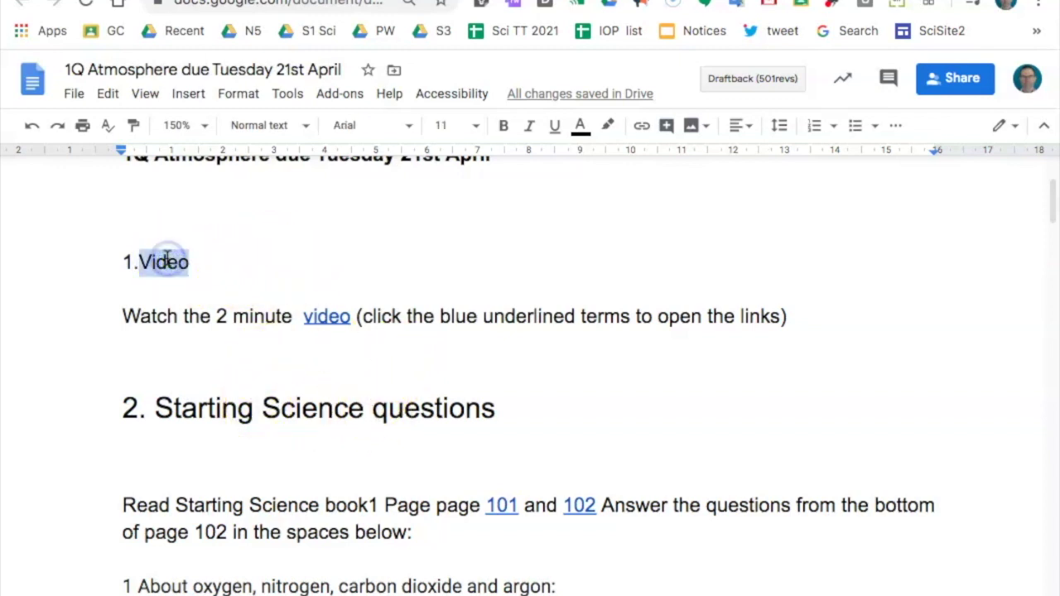
{"action": "left_click", "coordinate": [271, 125]}
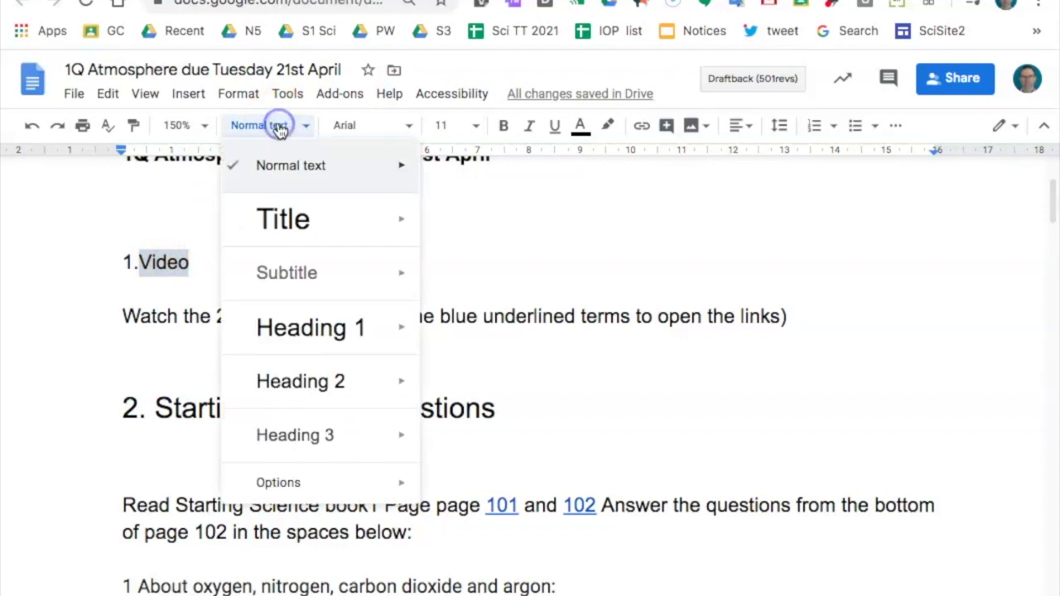
{"action": "left_click", "coordinate": [341, 386]}
{"action": "left_click", "coordinate": [197, 218]}
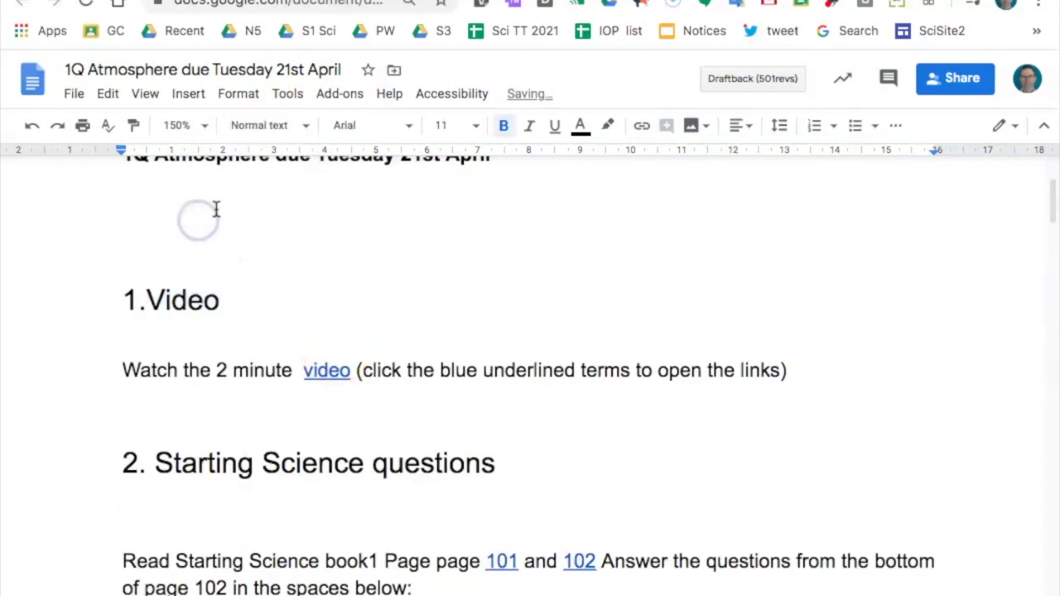
{"action": "scroll", "coordinate": [409, 456], "scroll_direction": "down", "scroll_amount": 15}
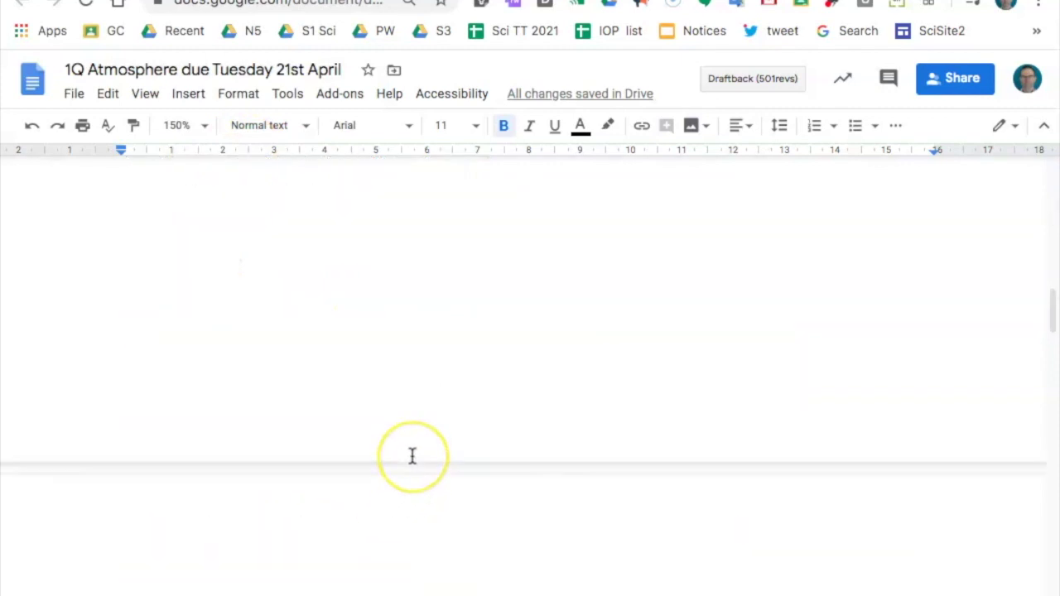
Review the Pie charts section and its highlighted answer spaces, and return to the start of the document
{"action": "scroll", "coordinate": [412, 457], "scroll_direction": "down", "scroll_amount": 6}
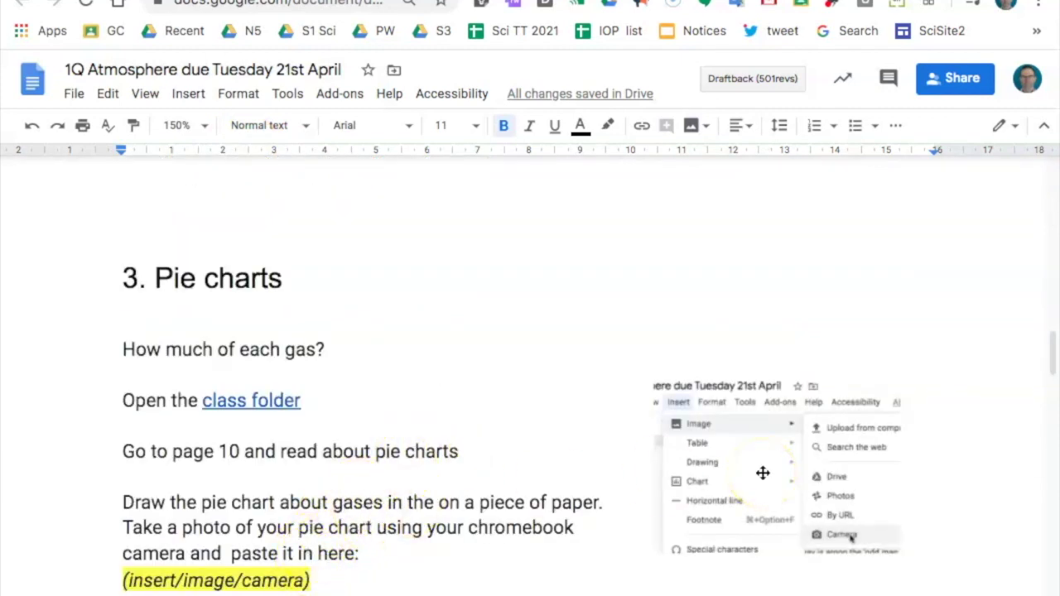
{"action": "scroll", "coordinate": [557, 434], "scroll_direction": "down", "scroll_amount": 4}
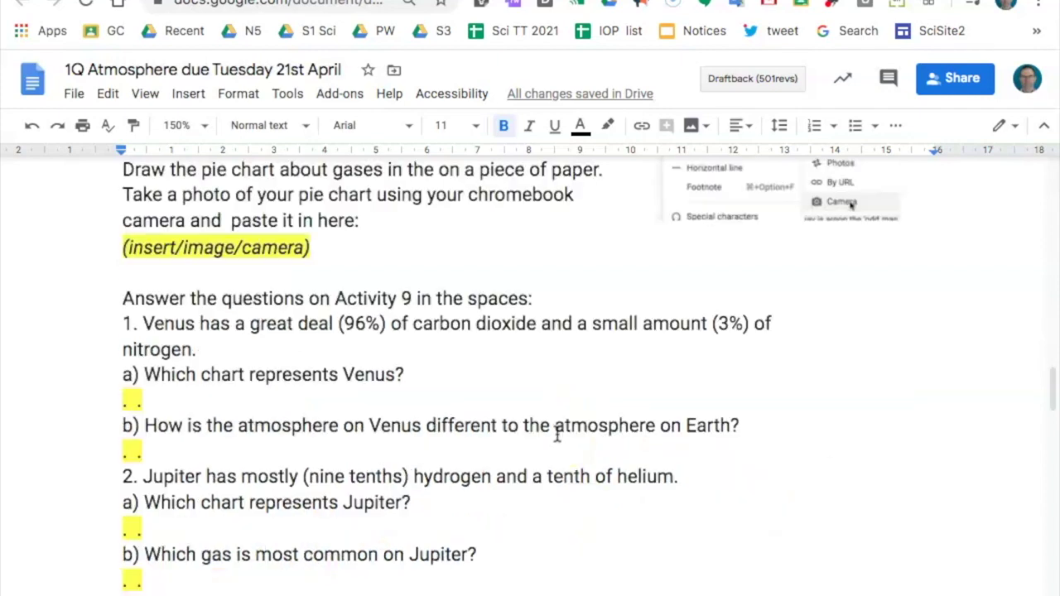
{"action": "scroll", "coordinate": [557, 437], "scroll_direction": "up", "scroll_amount": 10}
{"action": "scroll", "coordinate": [557, 438], "scroll_direction": "down", "scroll_amount": 20}
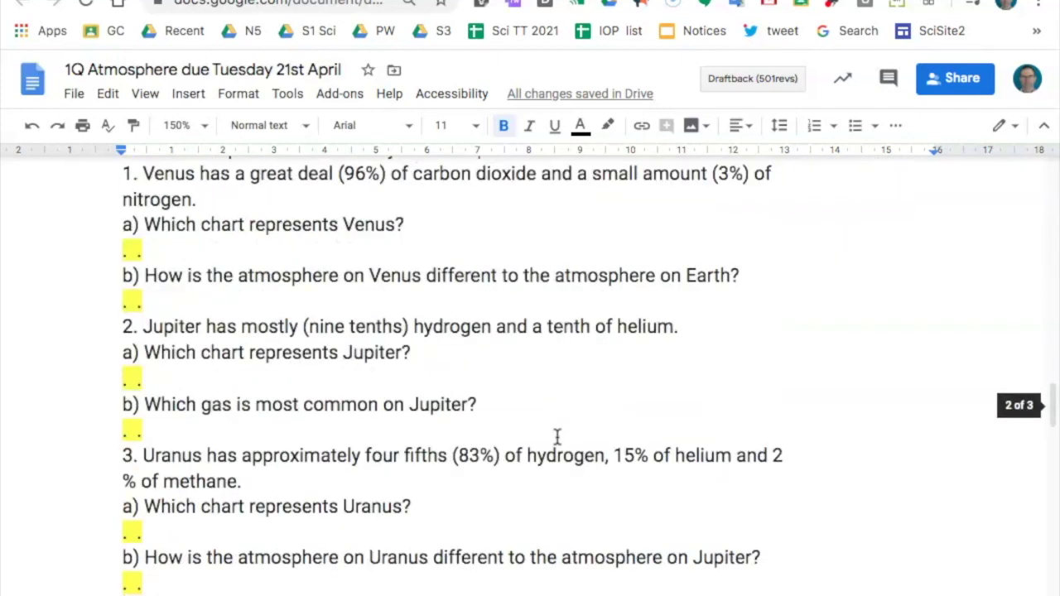
{"action": "scroll", "coordinate": [557, 438], "scroll_direction": "down", "scroll_amount": 5}
{"action": "scroll", "coordinate": [556, 437], "scroll_direction": "up", "scroll_amount": 15}
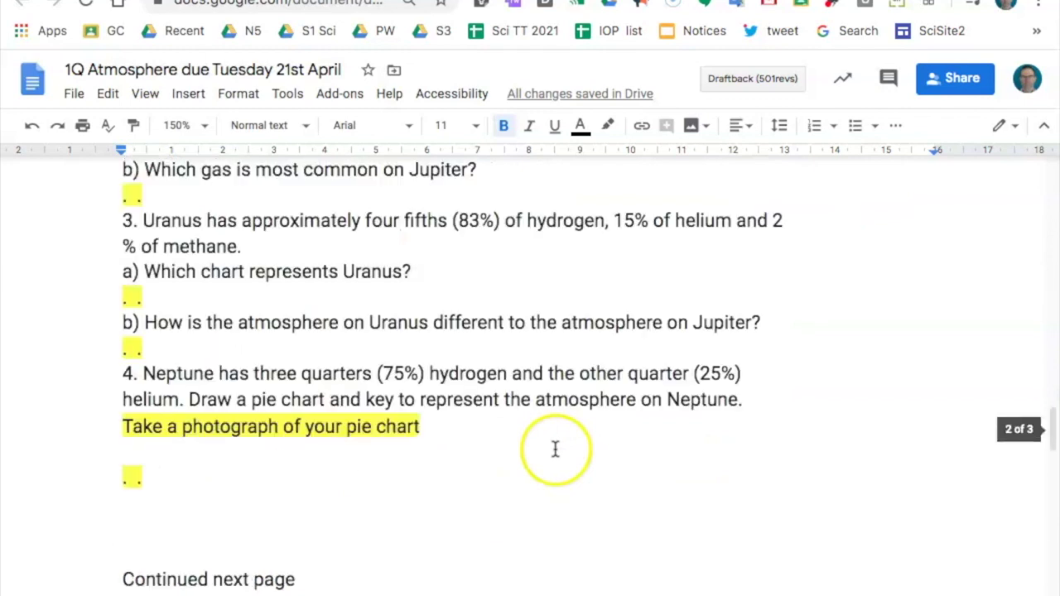
{"action": "scroll", "coordinate": [556, 448], "scroll_direction": "up", "scroll_amount": 15}
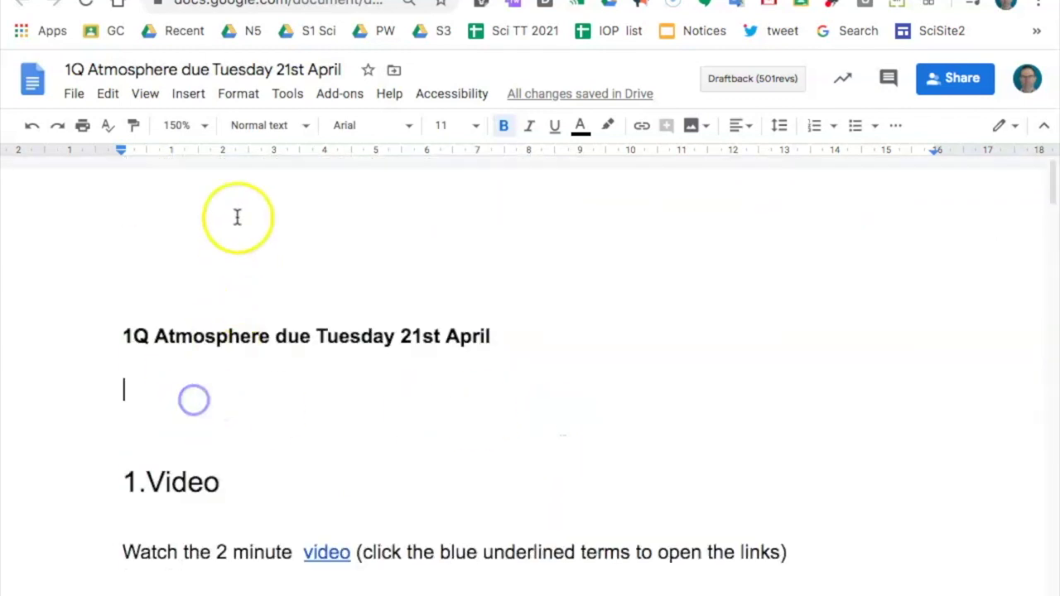
Insert a table of contents with page numbers between the document title and the "1.Video" heading, and select its entries
{"action": "left_click", "coordinate": [189, 93]}
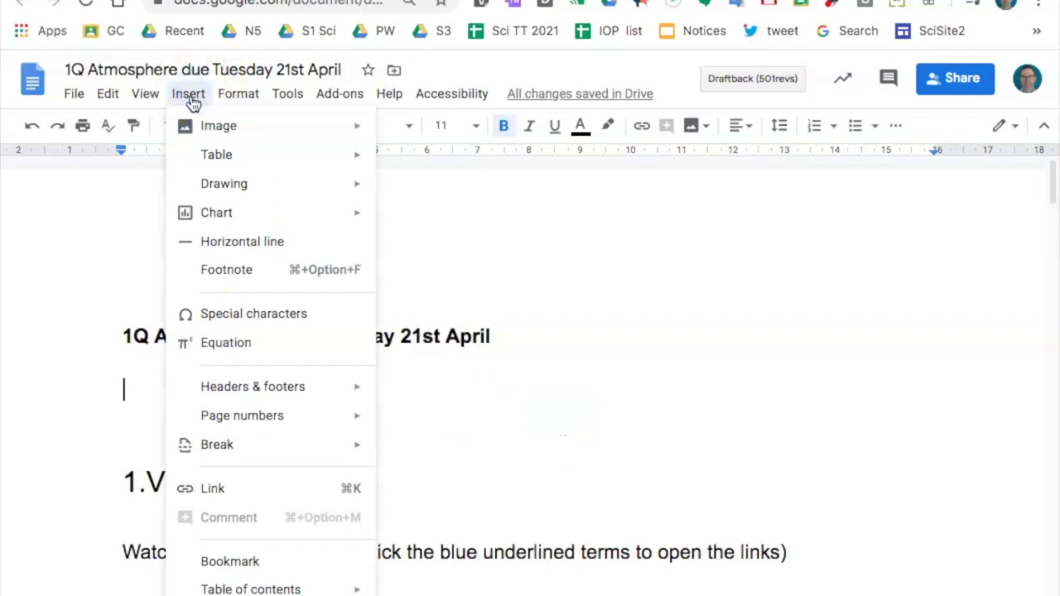
{"action": "mouse_move", "coordinate": [239, 589]}
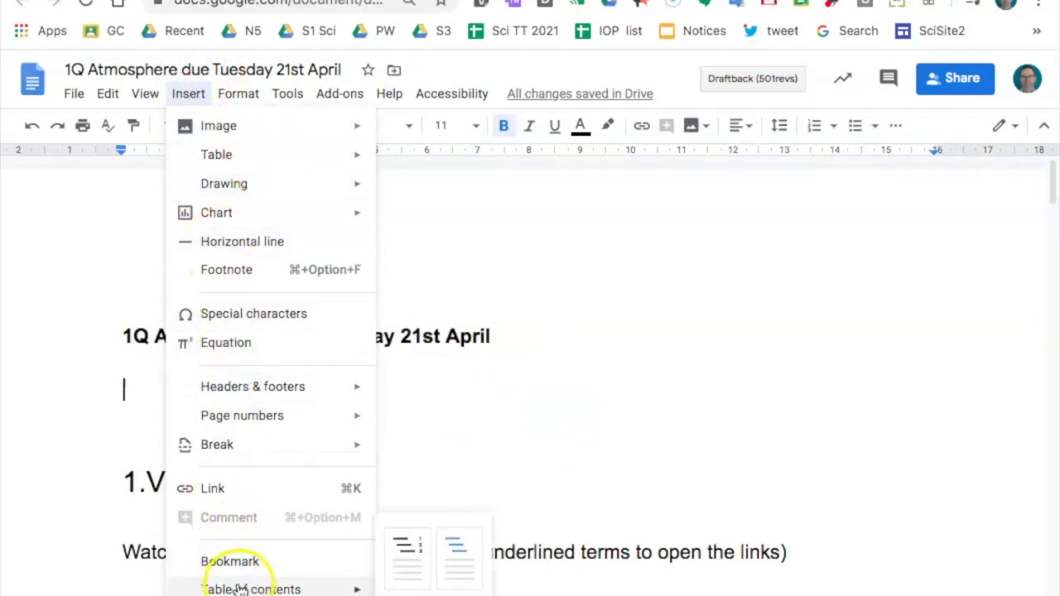
{"action": "left_click", "coordinate": [402, 549]}
{"action": "scroll", "coordinate": [406, 514], "scroll_direction": "down", "scroll_amount": 2}
{"action": "left_click", "coordinate": [222, 570]}
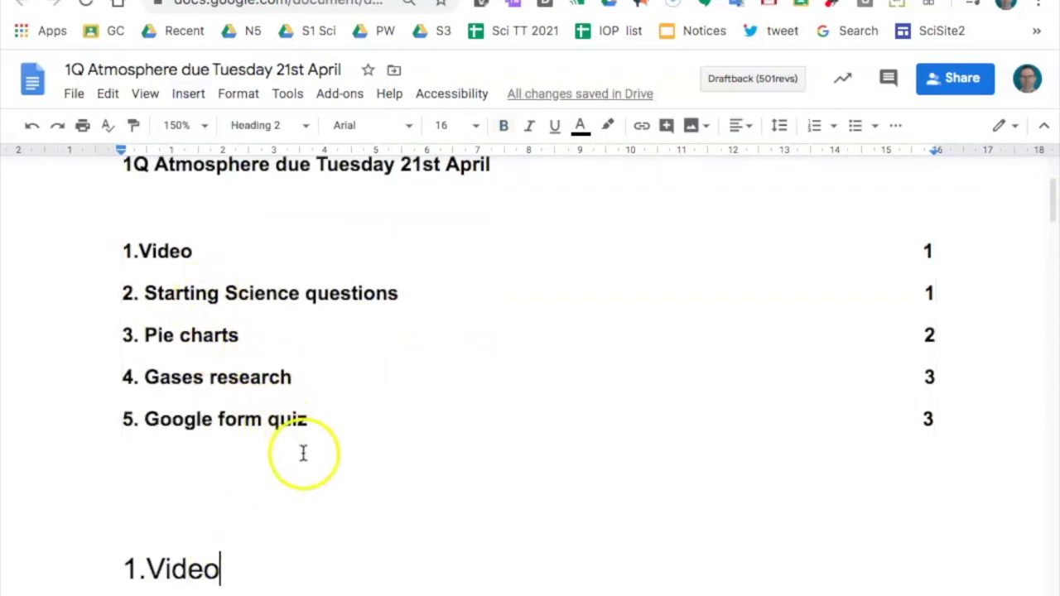
{"action": "left_click_drag", "start_coordinate": [330, 424], "coordinate": [126, 252]}
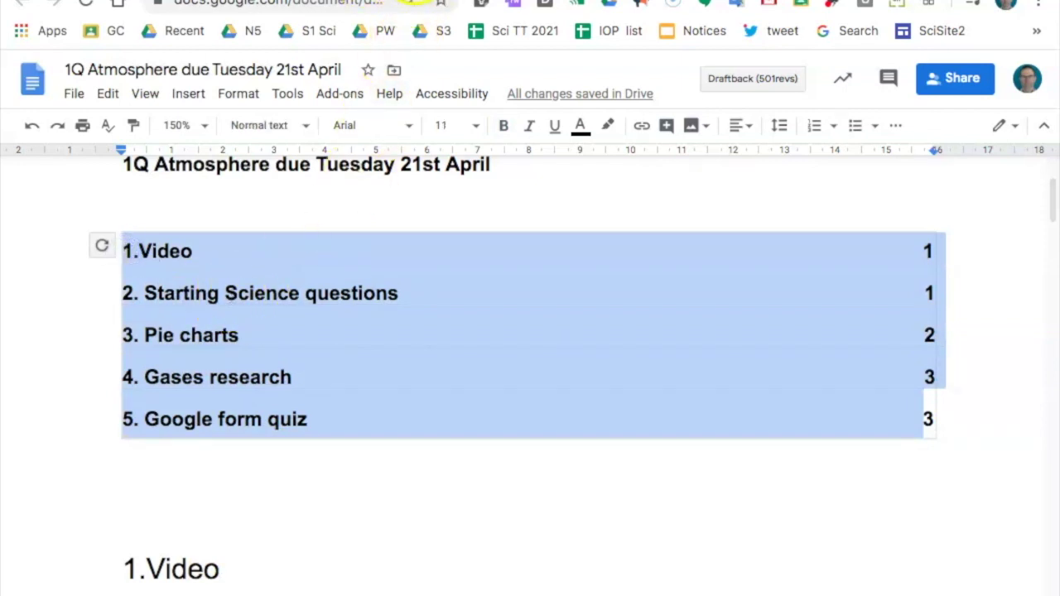
Switch to the Google Classroom assignment "Science for Tuesday 21st April" and examine its instructions and attached resources
{"action": "left_click", "coordinate": [332, 1]}
{"action": "scroll", "coordinate": [519, 240], "scroll_direction": "up", "scroll_amount": 3}
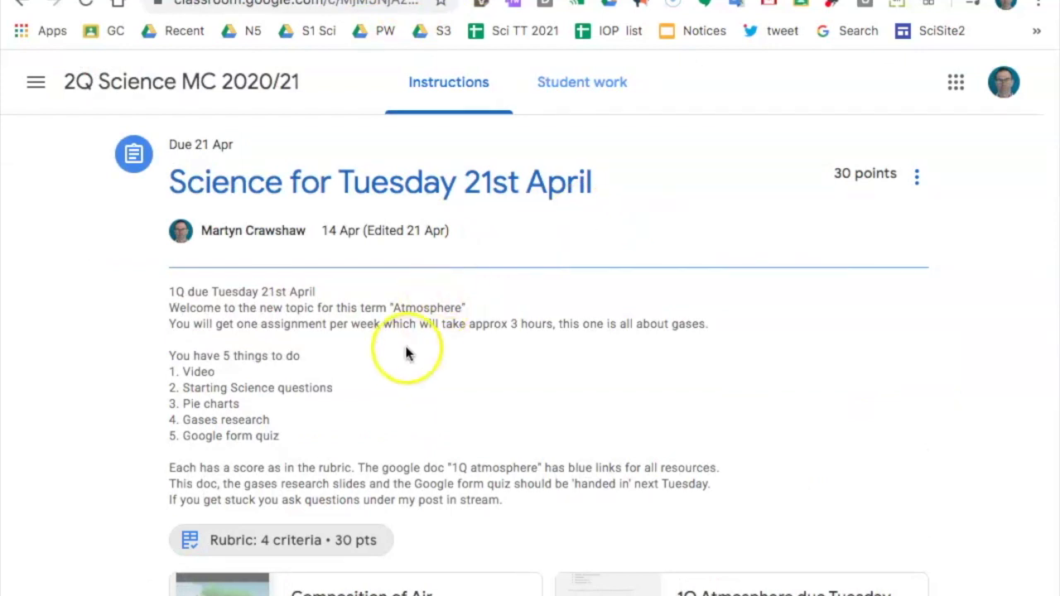
{"action": "scroll", "coordinate": [407, 342], "scroll_direction": "down", "scroll_amount": 1}
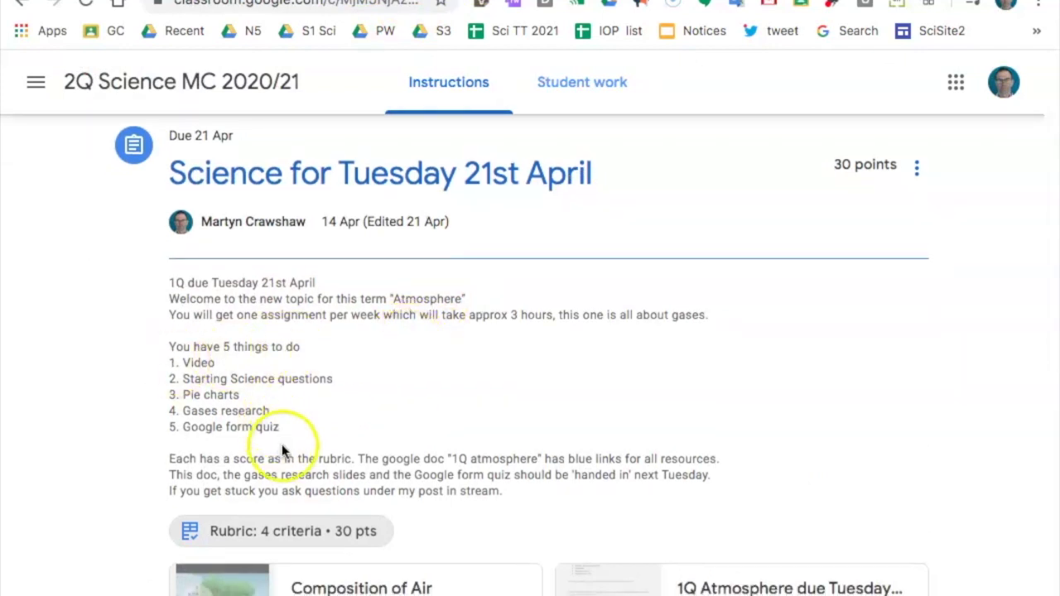
{"action": "scroll", "coordinate": [374, 309], "scroll_direction": "down", "scroll_amount": 2}
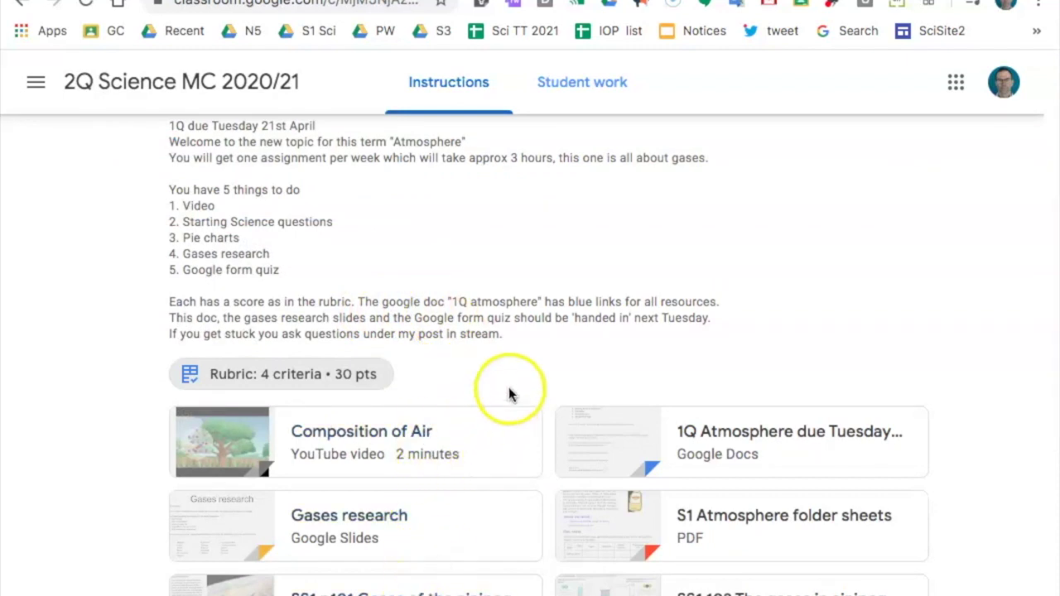
{"action": "scroll", "coordinate": [517, 368], "scroll_direction": "down", "scroll_amount": 1}
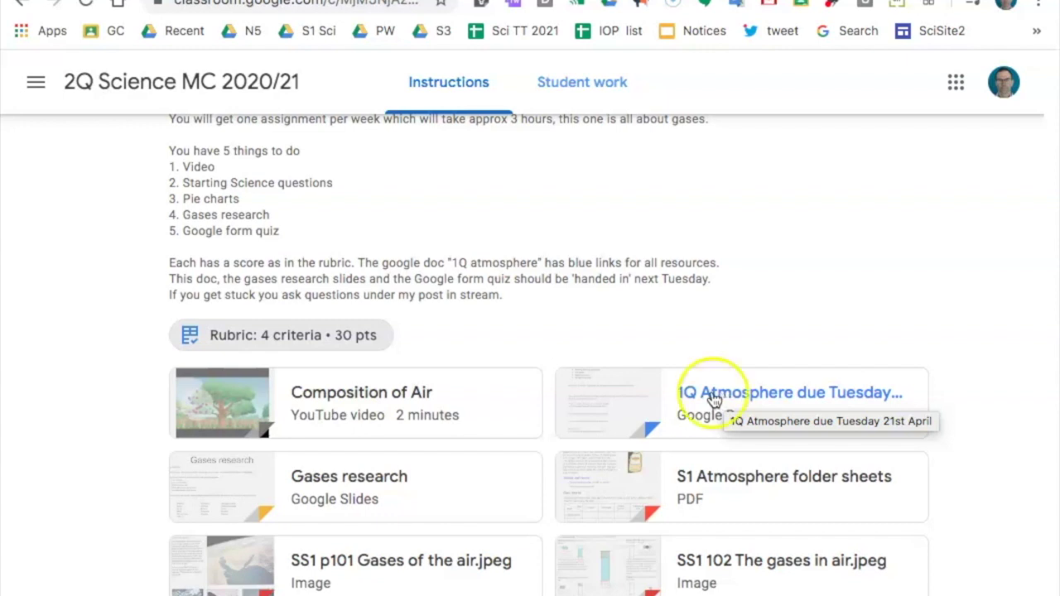
{"action": "scroll", "coordinate": [497, 389], "scroll_direction": "down", "scroll_amount": 1}
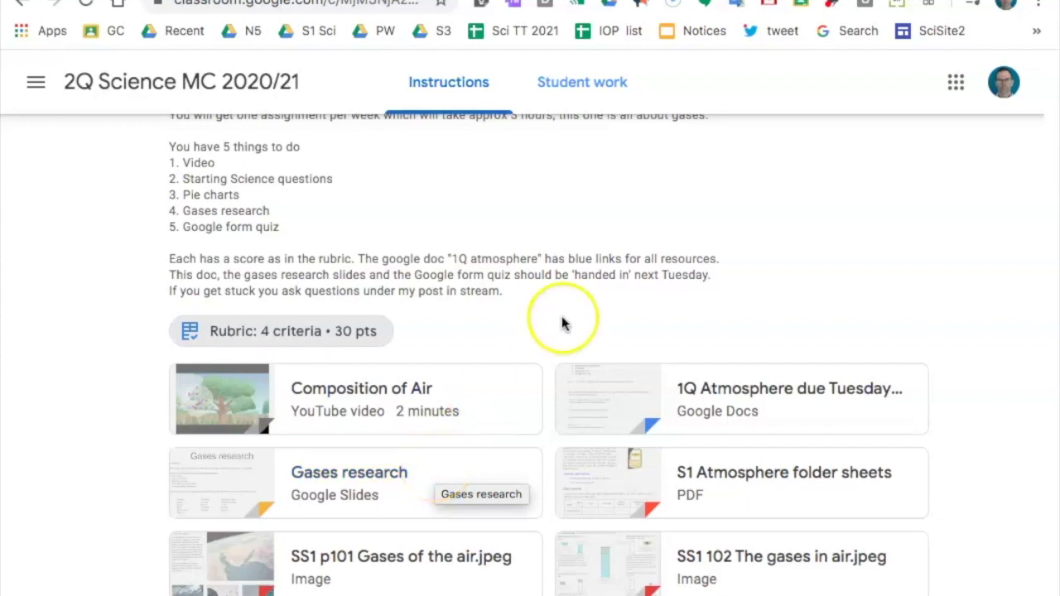
{"action": "scroll", "coordinate": [557, 325], "scroll_direction": "down", "scroll_amount": 3}
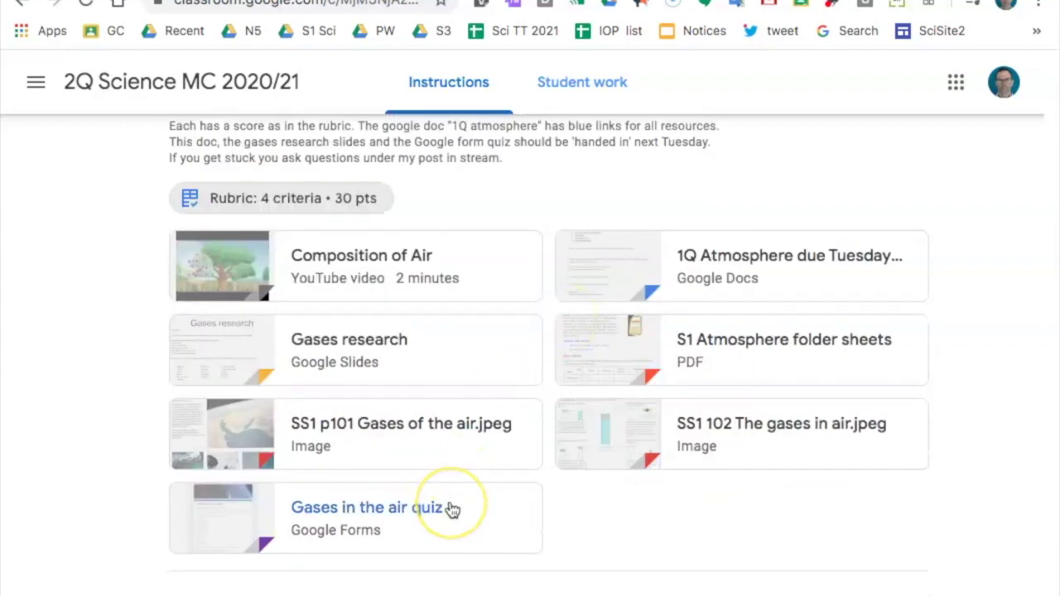
{"action": "scroll", "coordinate": [454, 512], "scroll_direction": "up", "scroll_amount": 5}
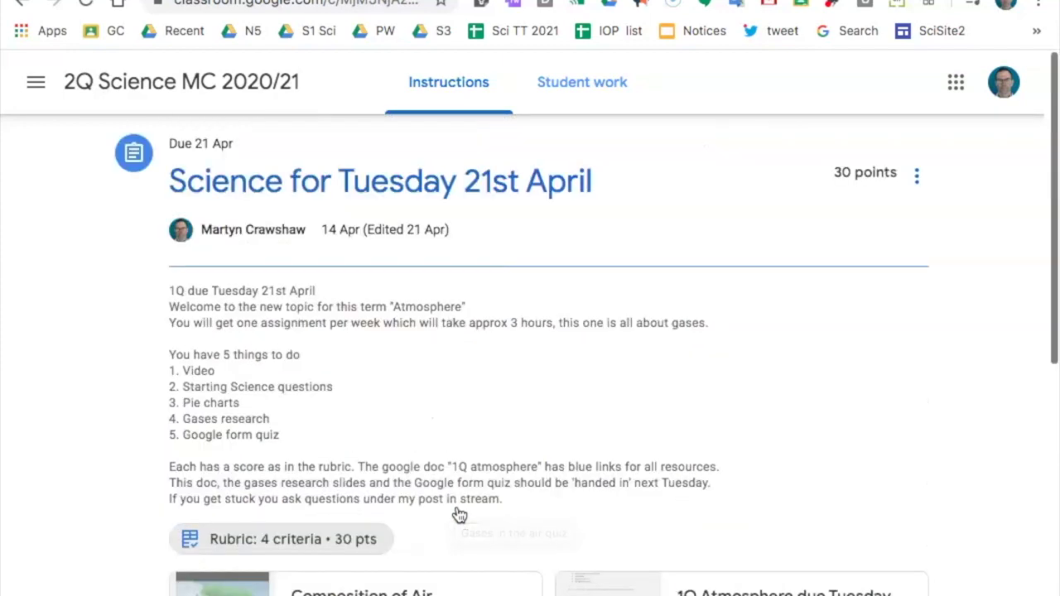
Open the assignment's rubric, examine the criteria and points for each task, and close it
{"action": "left_click", "coordinate": [295, 539]}
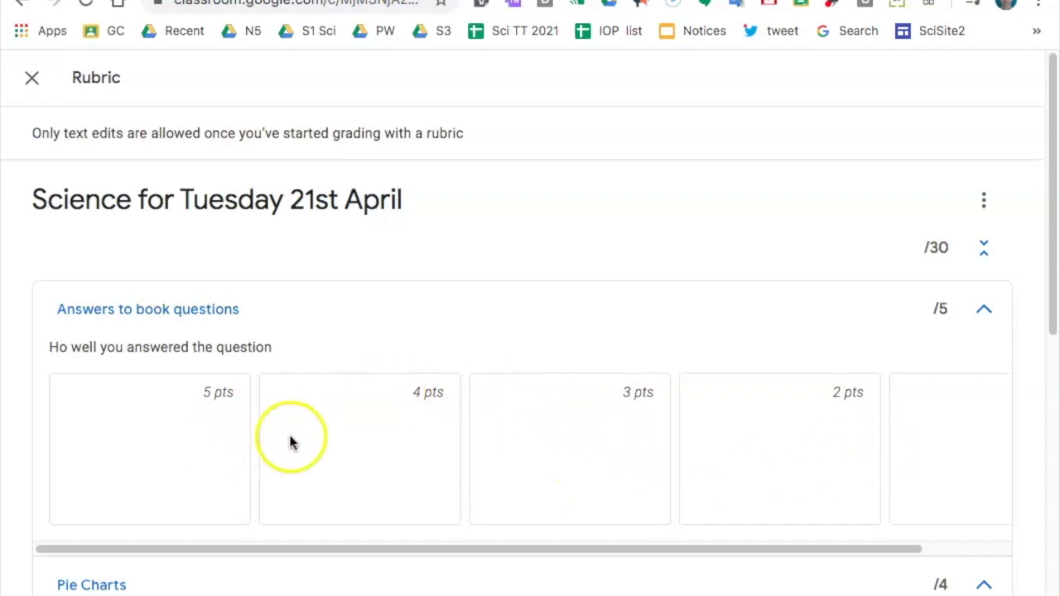
{"action": "scroll", "coordinate": [407, 330], "scroll_direction": "down", "scroll_amount": 3}
{"action": "scroll", "coordinate": [406, 331], "scroll_direction": "down", "scroll_amount": 1}
{"action": "scroll", "coordinate": [406, 330], "scroll_direction": "up", "scroll_amount": 1}
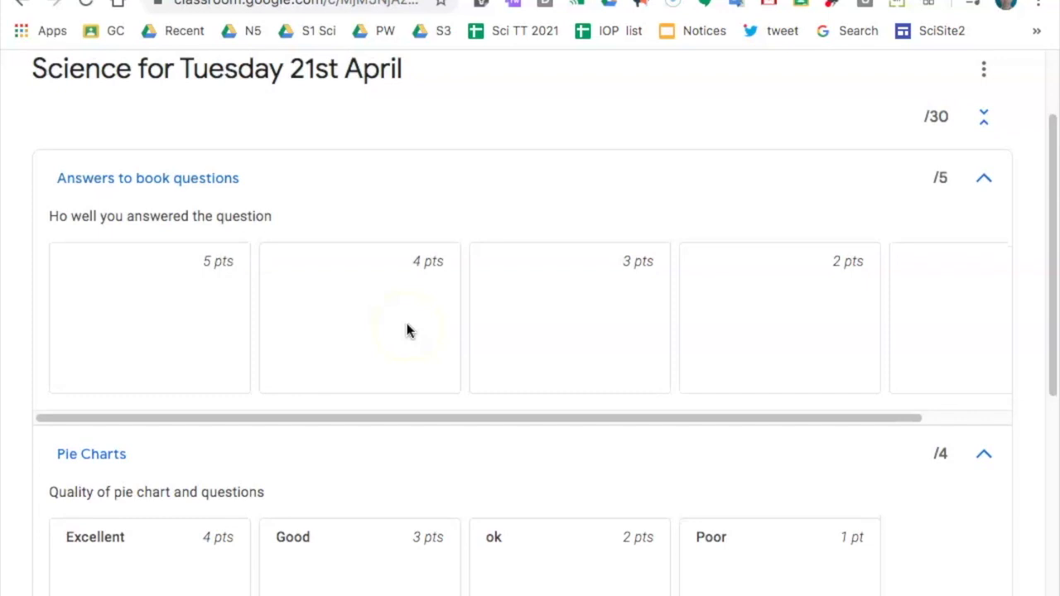
{"action": "scroll", "coordinate": [407, 331], "scroll_direction": "down", "scroll_amount": 4}
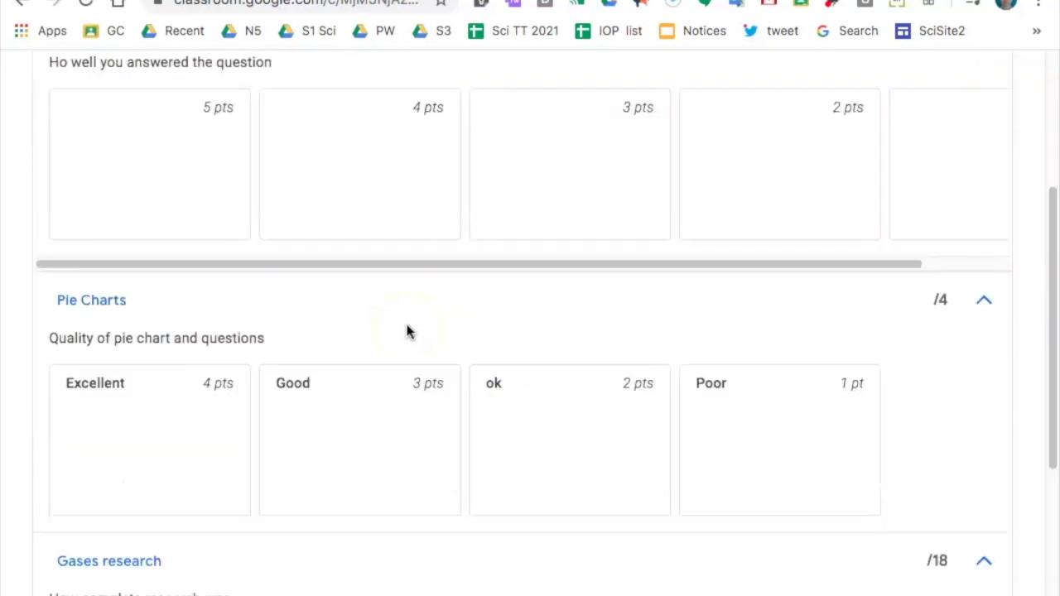
{"action": "scroll", "coordinate": [393, 402], "scroll_direction": "down", "scroll_amount": 3}
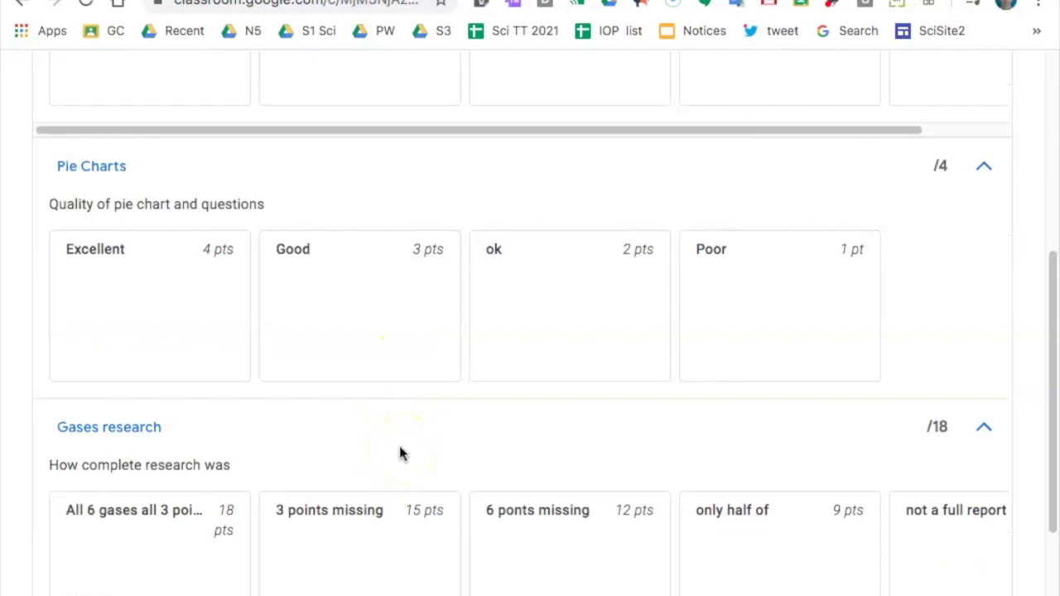
{"action": "scroll", "coordinate": [400, 451], "scroll_direction": "down", "scroll_amount": 4}
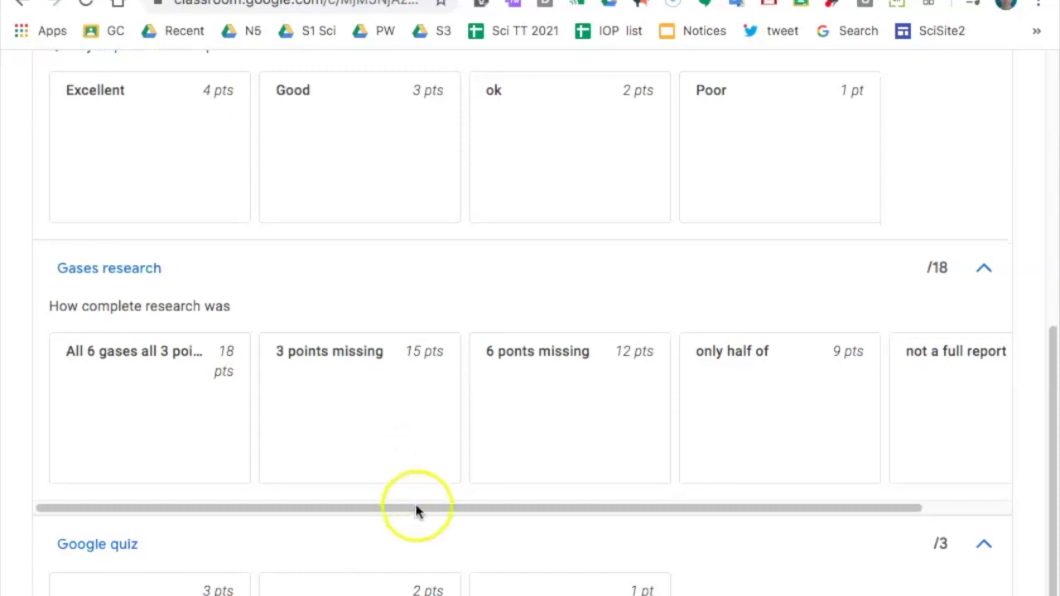
{"action": "scroll", "coordinate": [431, 545], "scroll_direction": "up", "scroll_amount": 10}
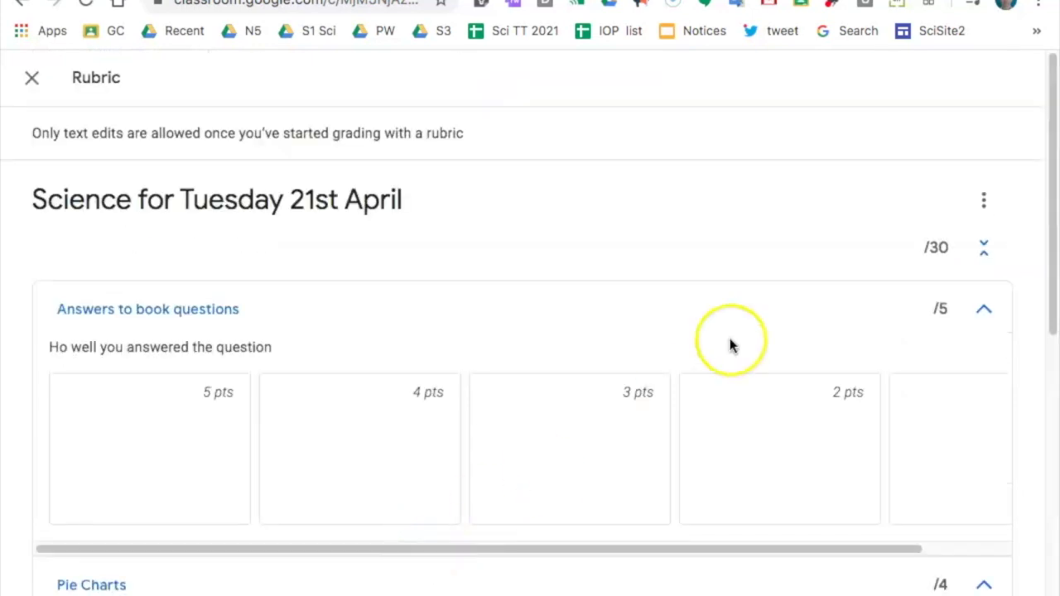
{"action": "left_click", "coordinate": [32, 78]}
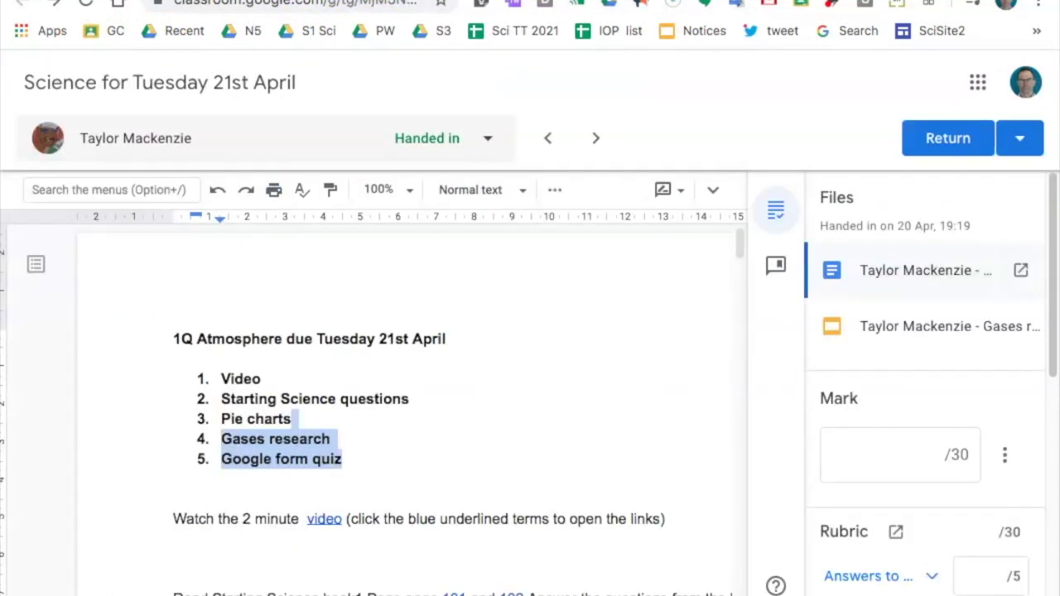
Switch the student's handed-in homework document to Editing mode and expand its hidden menu bar
{"action": "left_click", "coordinate": [498, 436]}
{"action": "scroll", "coordinate": [519, 428], "scroll_direction": "down", "scroll_amount": 1}
{"action": "scroll", "coordinate": [512, 476], "scroll_direction": "down", "scroll_amount": 4}
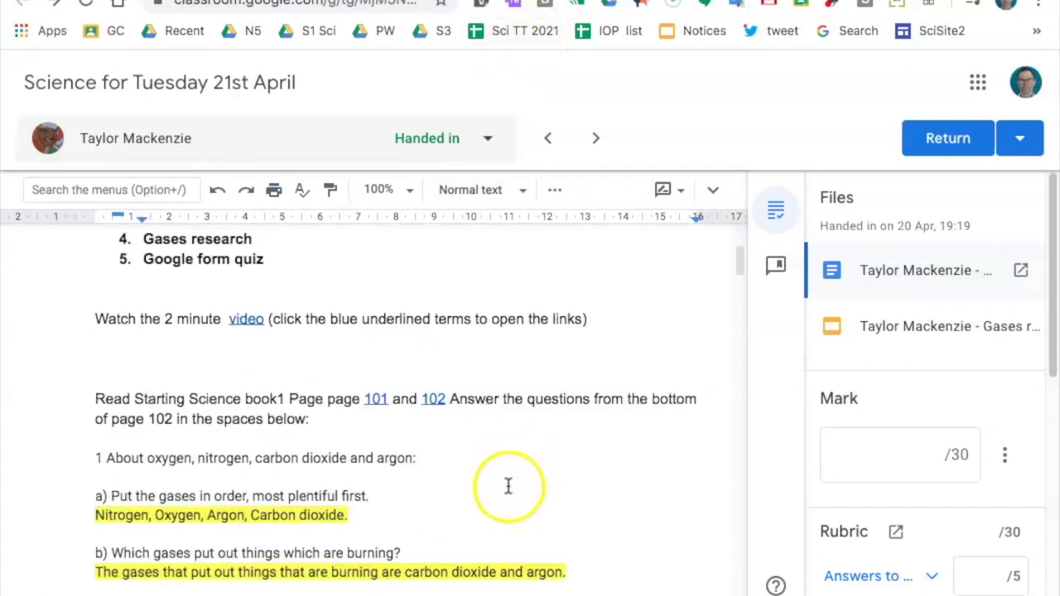
{"action": "scroll", "coordinate": [508, 487], "scroll_direction": "up", "scroll_amount": 4}
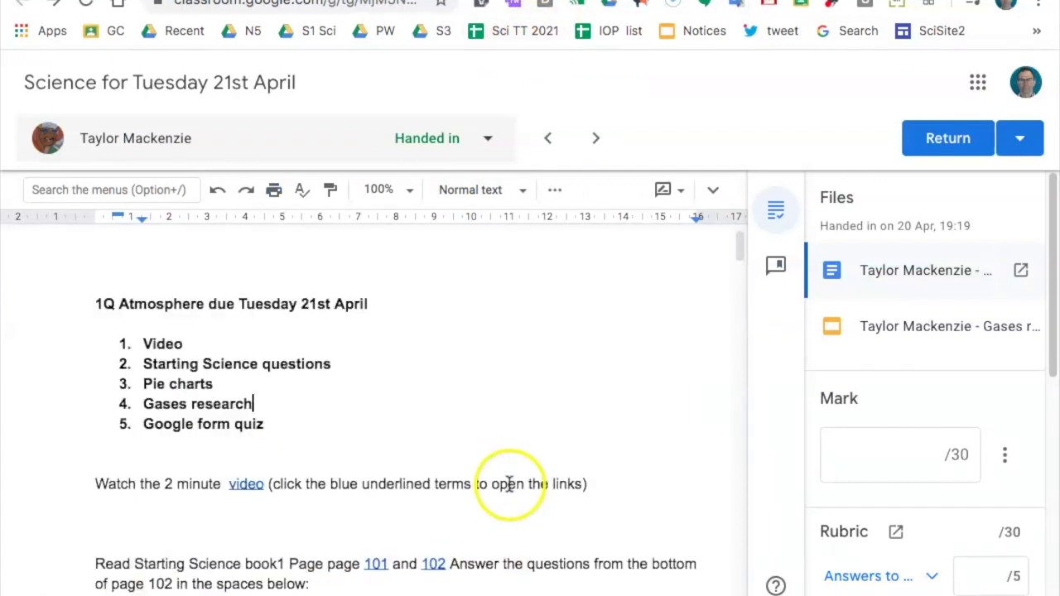
{"action": "left_click", "coordinate": [681, 192]}
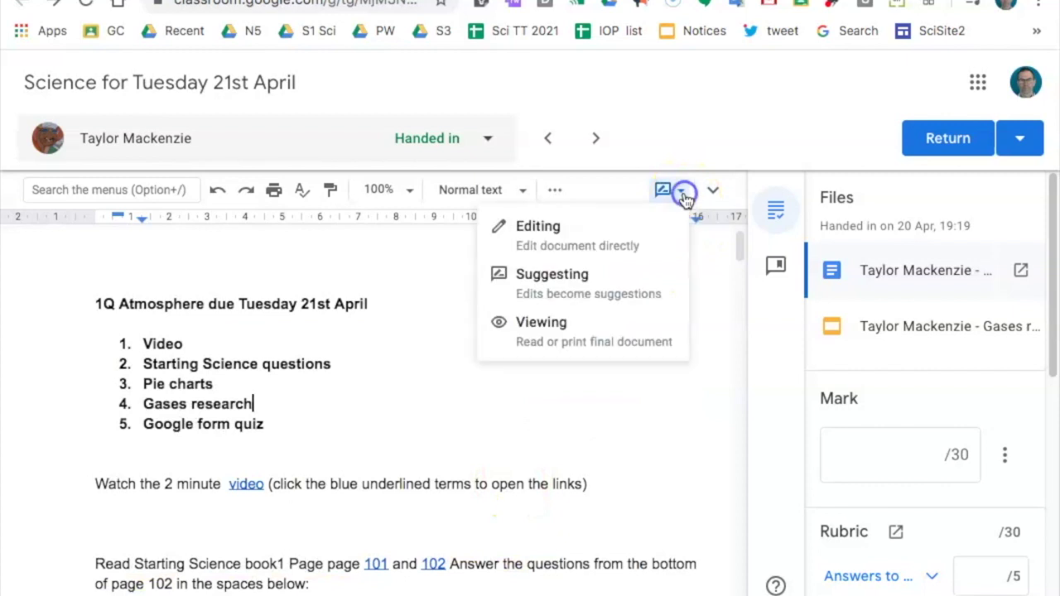
{"action": "left_click", "coordinate": [560, 231]}
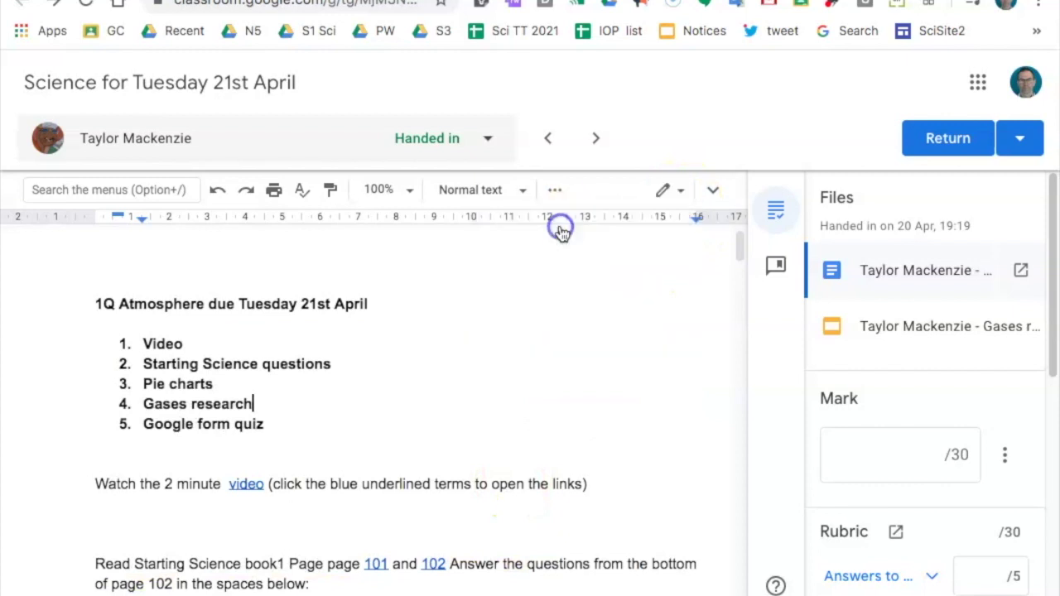
{"action": "left_click", "coordinate": [710, 189]}
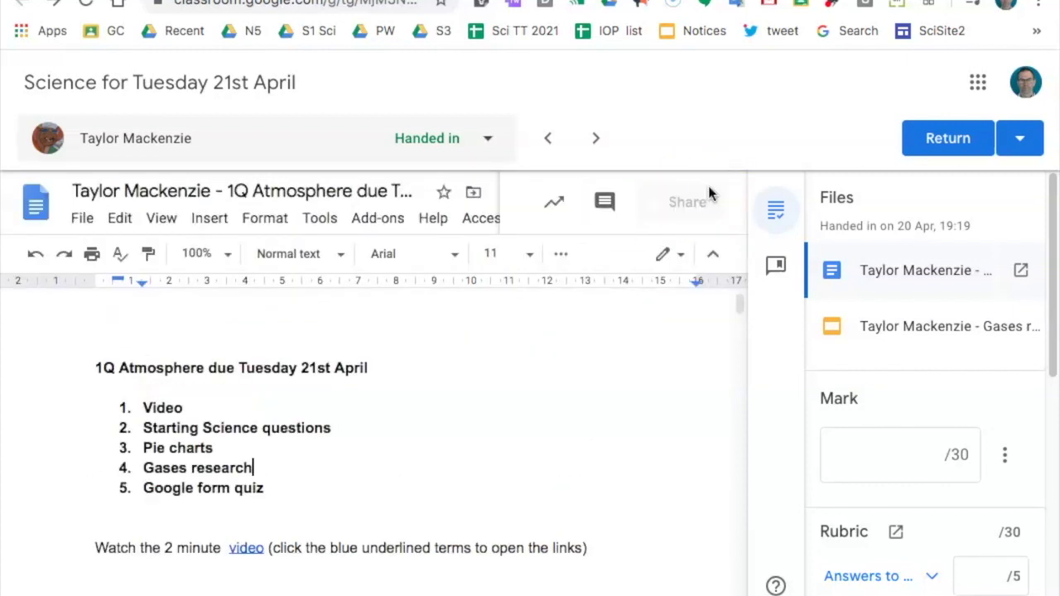
Insert the White Heavy Check Mark special character after the answer to question 1 a), finding it by drawing a tick
{"action": "scroll", "coordinate": [355, 335], "scroll_direction": "down", "scroll_amount": 3}
{"action": "left_click", "coordinate": [406, 489]}
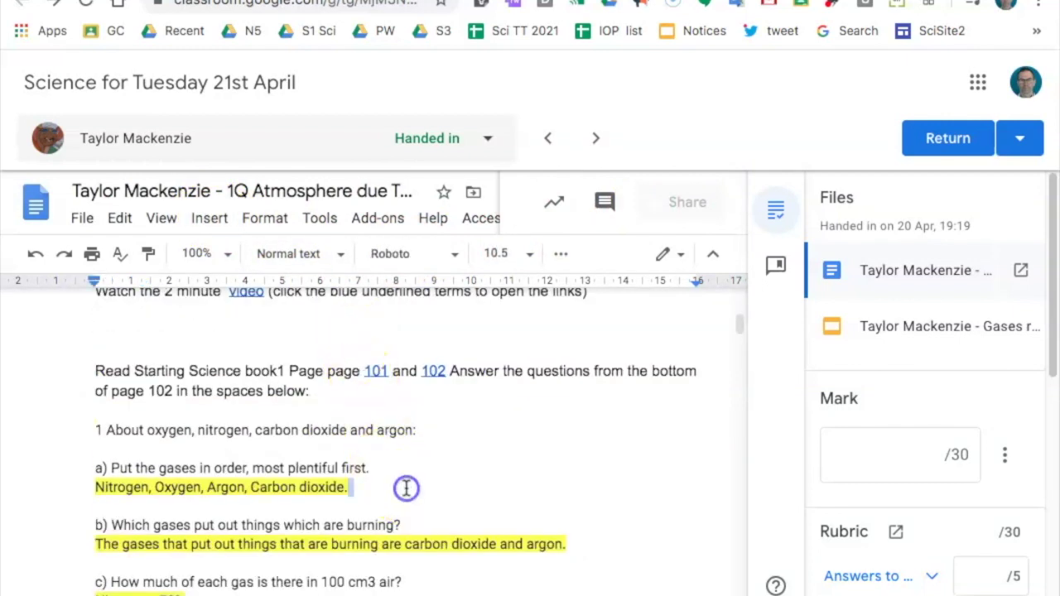
{"action": "left_click", "coordinate": [212, 218]}
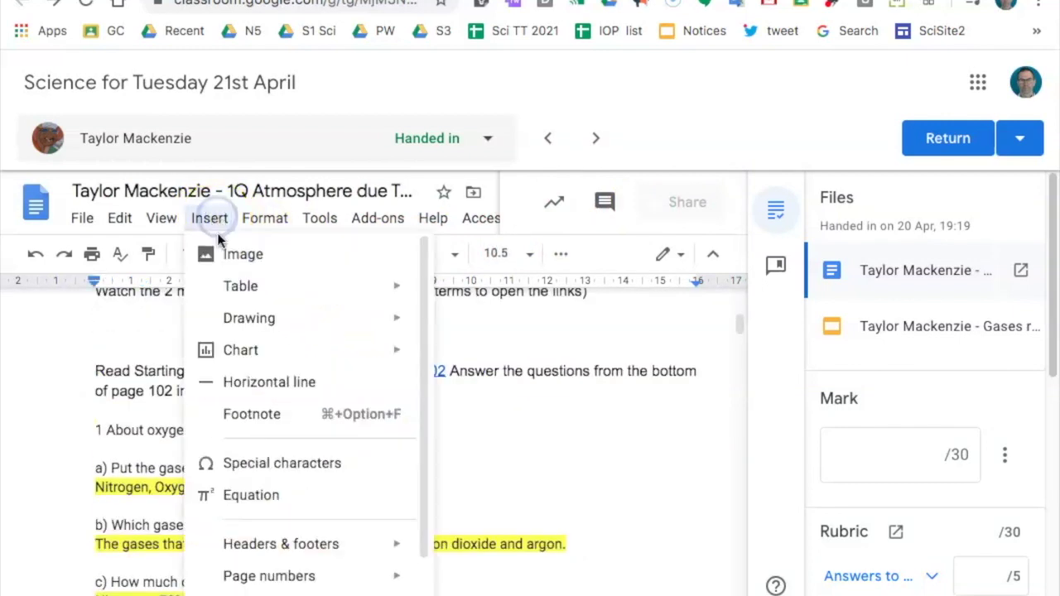
{"action": "left_click", "coordinate": [273, 479]}
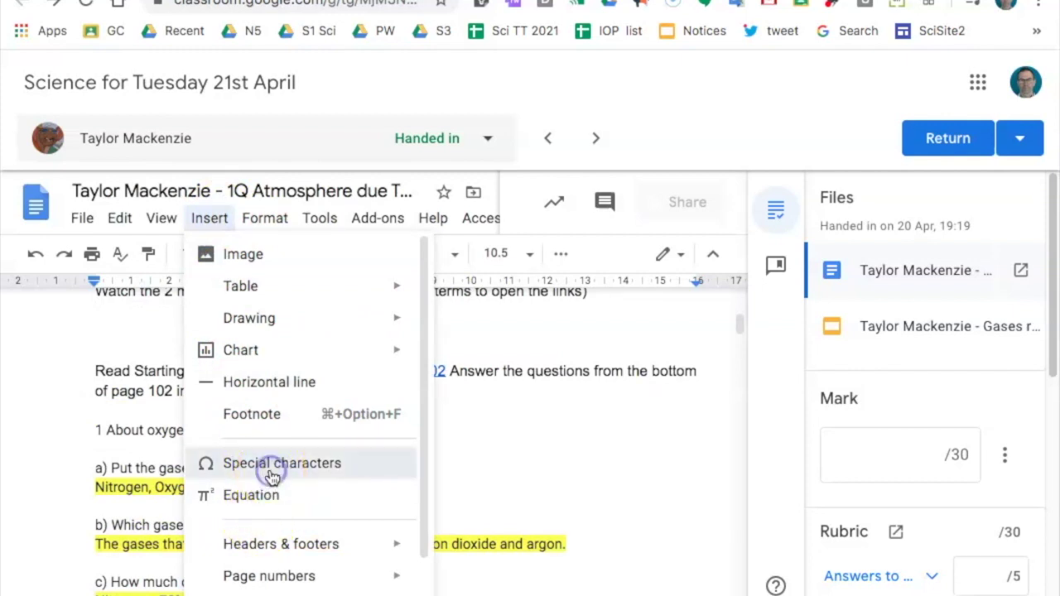
{"action": "left_click", "coordinate": [455, 473]}
{"action": "left_click_drag", "start_coordinate": [489, 511], "coordinate": [566, 442]}
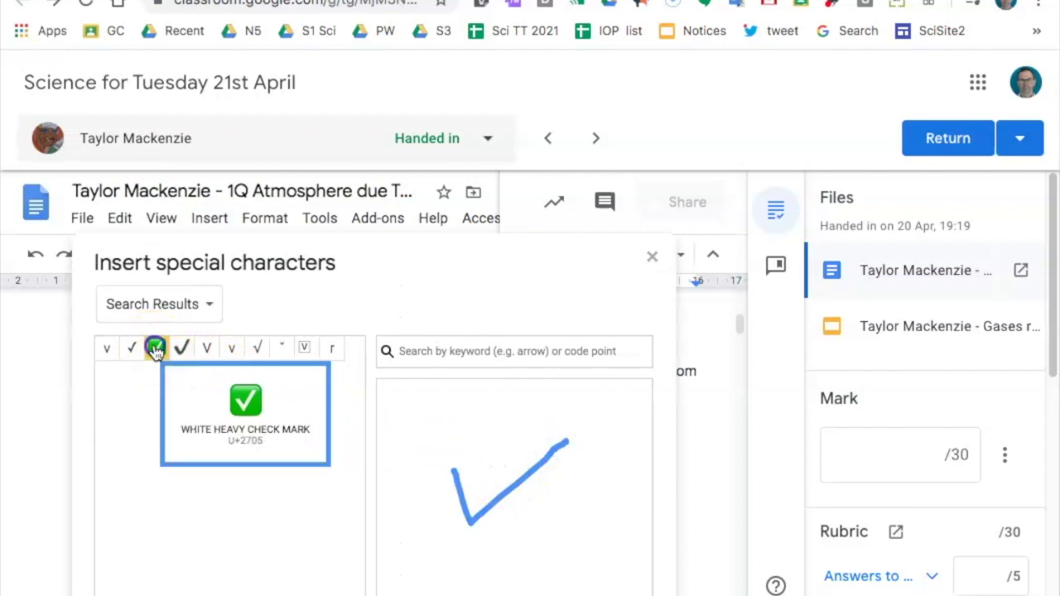
{"action": "left_click", "coordinate": [155, 351]}
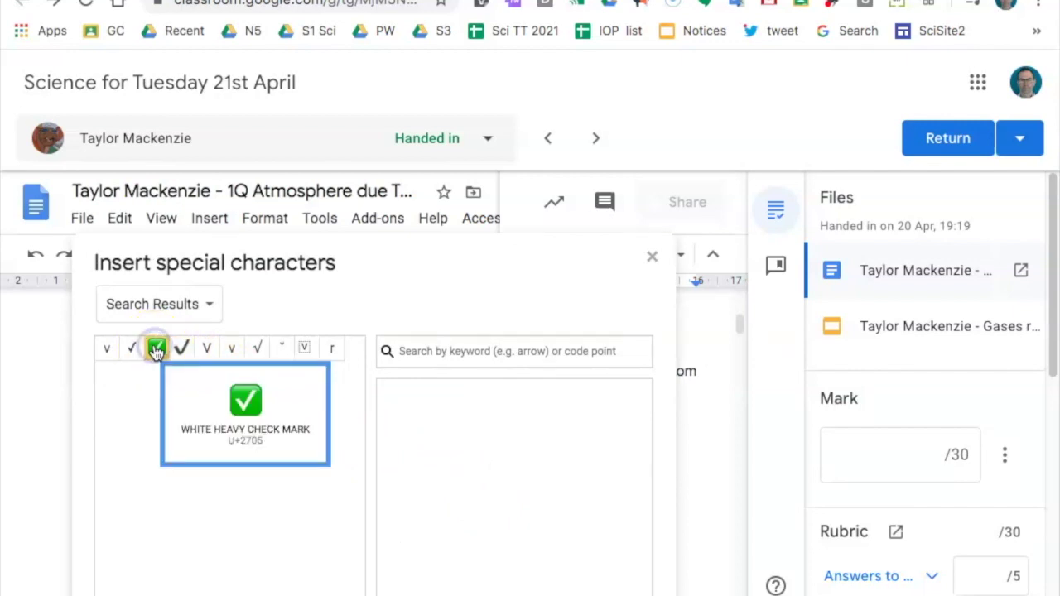
{"action": "left_click", "coordinate": [652, 257]}
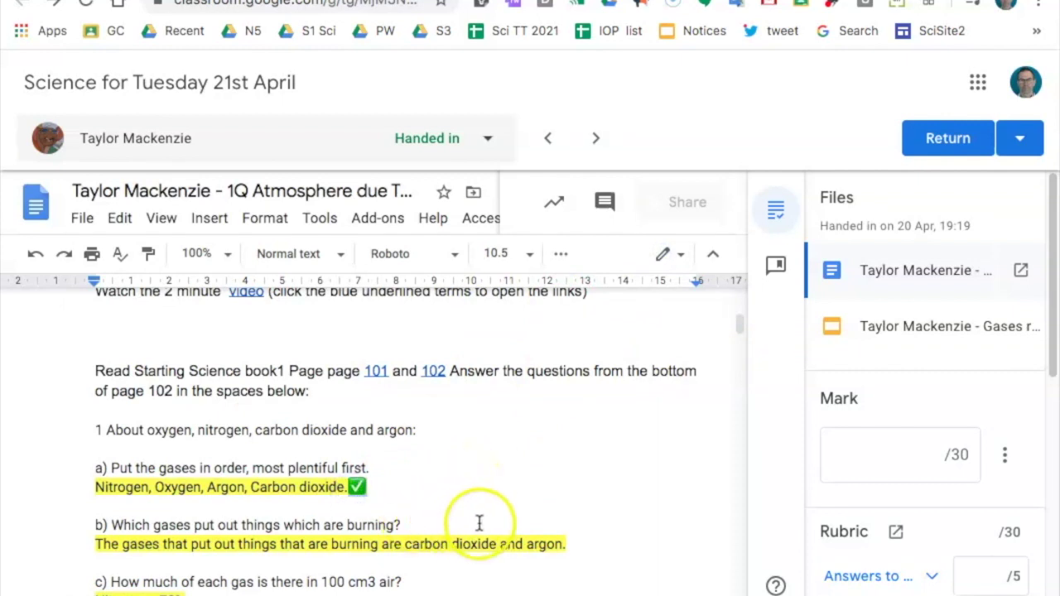
Place check marks after the oxygen and carbon dioxide amounts in the answer to question 1 c)
{"action": "left_click", "coordinate": [578, 547]}
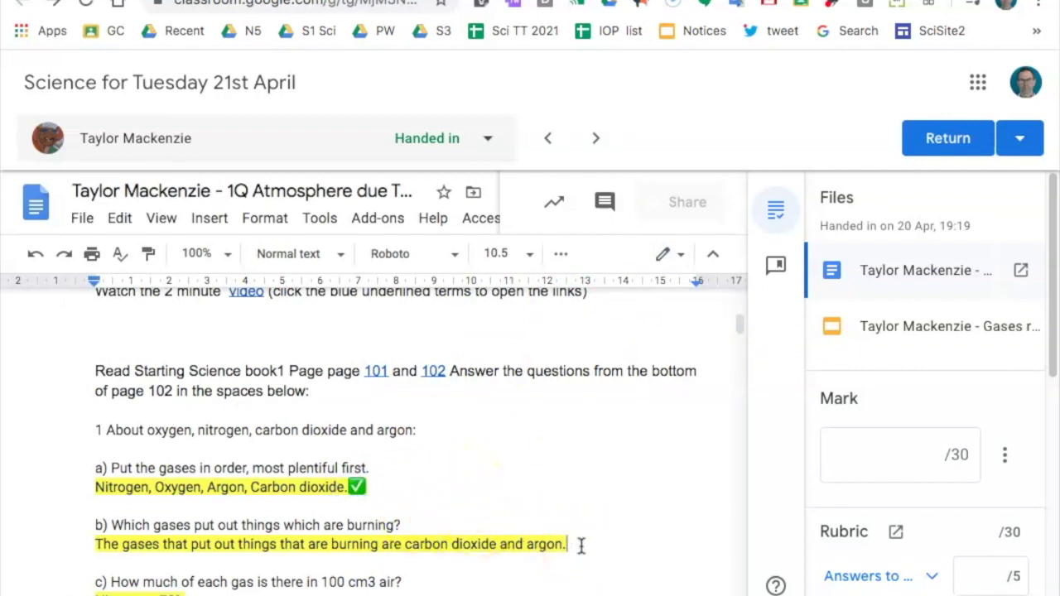
{"action": "scroll", "coordinate": [431, 571], "scroll_direction": "down", "scroll_amount": 1}
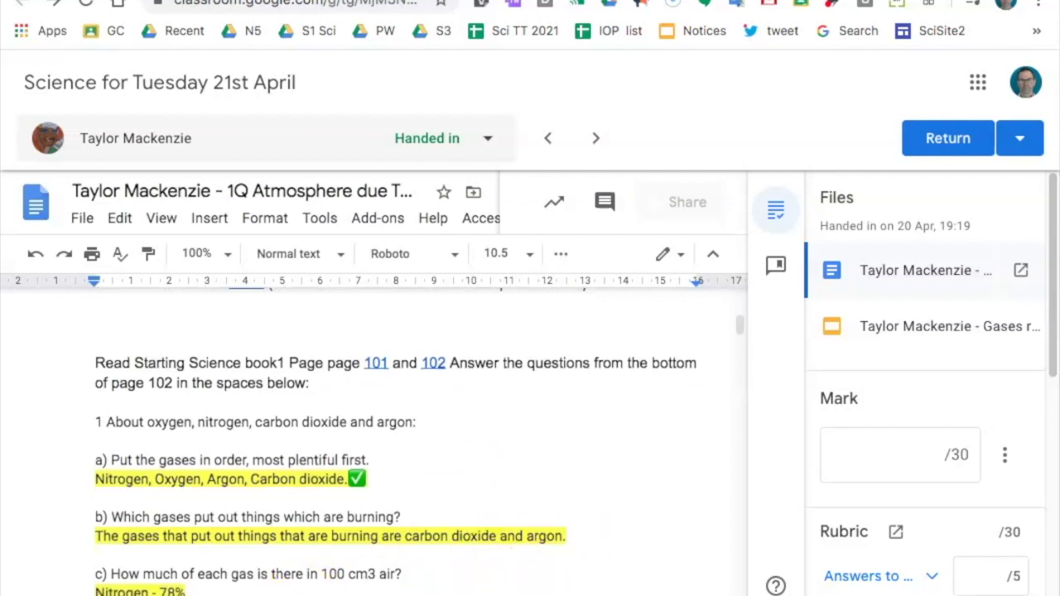
{"action": "scroll", "coordinate": [307, 593], "scroll_direction": "down", "scroll_amount": 3}
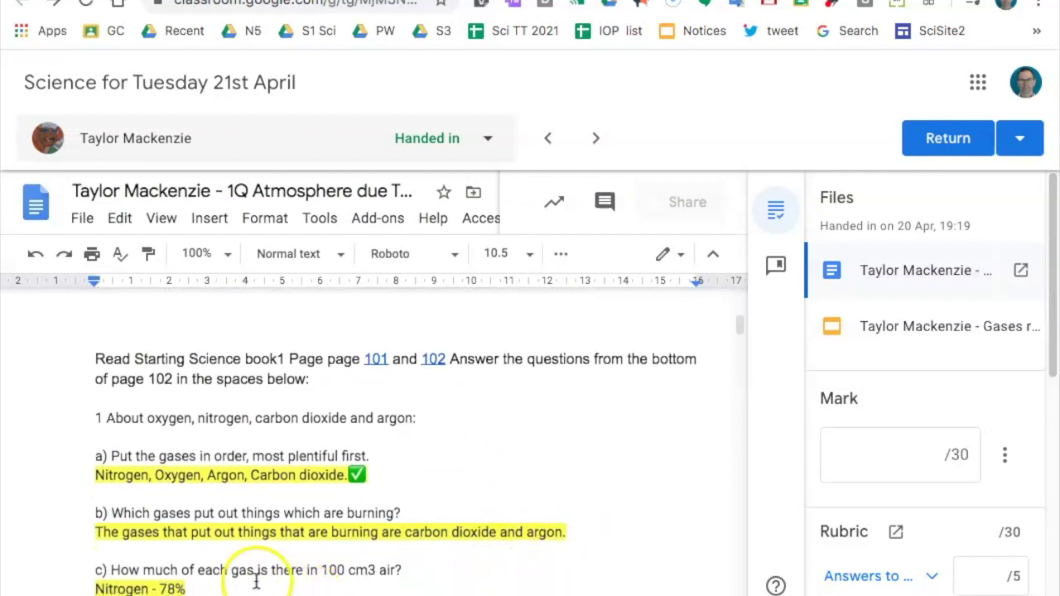
{"action": "left_click", "coordinate": [289, 516]}
{"action": "type", "text": "✅"}
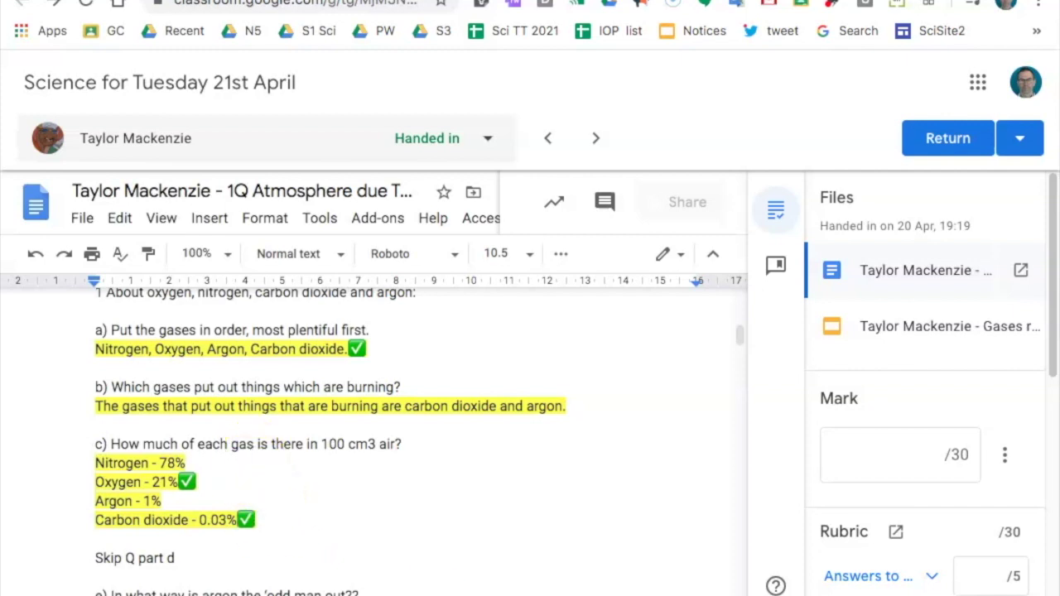
Add the comment "nitrogen" on the word "argon" in the answer to question 1 b)
{"action": "scroll", "coordinate": [443, 359], "scroll_direction": "up", "scroll_amount": 3}
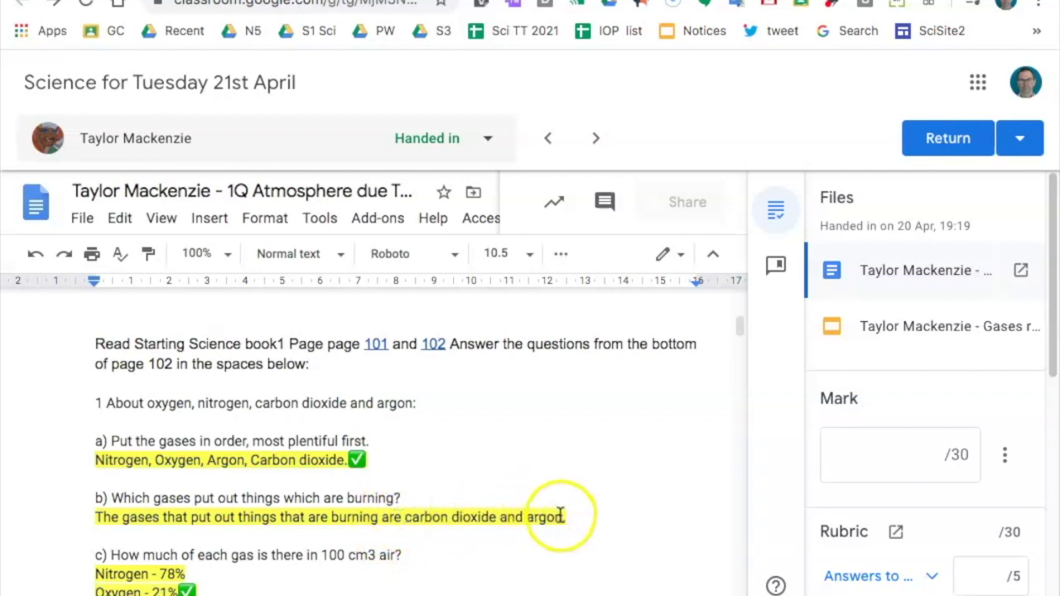
{"action": "left_click_drag", "start_coordinate": [563, 518], "coordinate": [506, 518]}
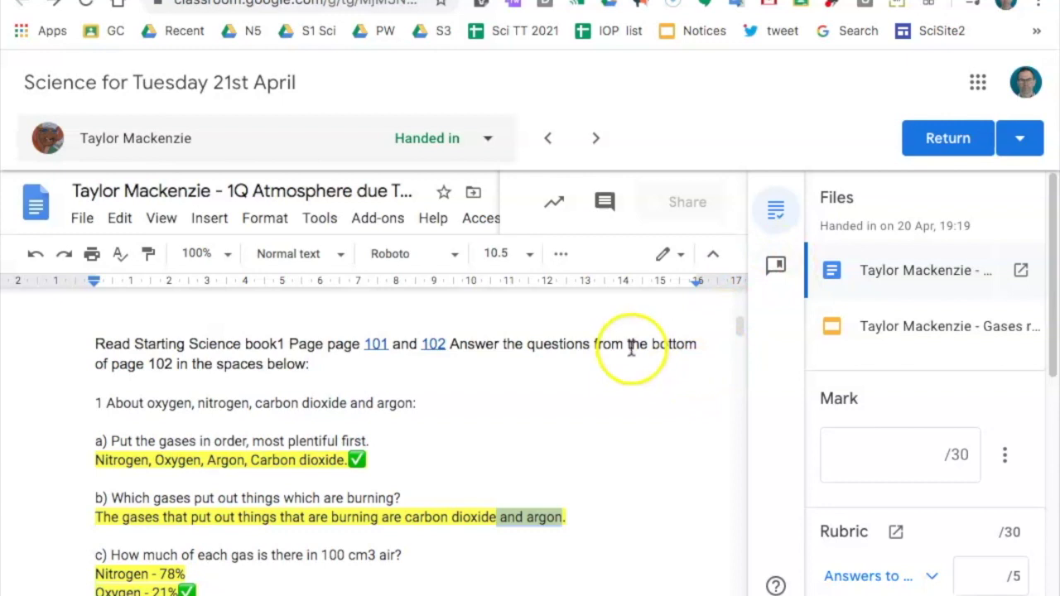
{"action": "left_click", "coordinate": [212, 216]}
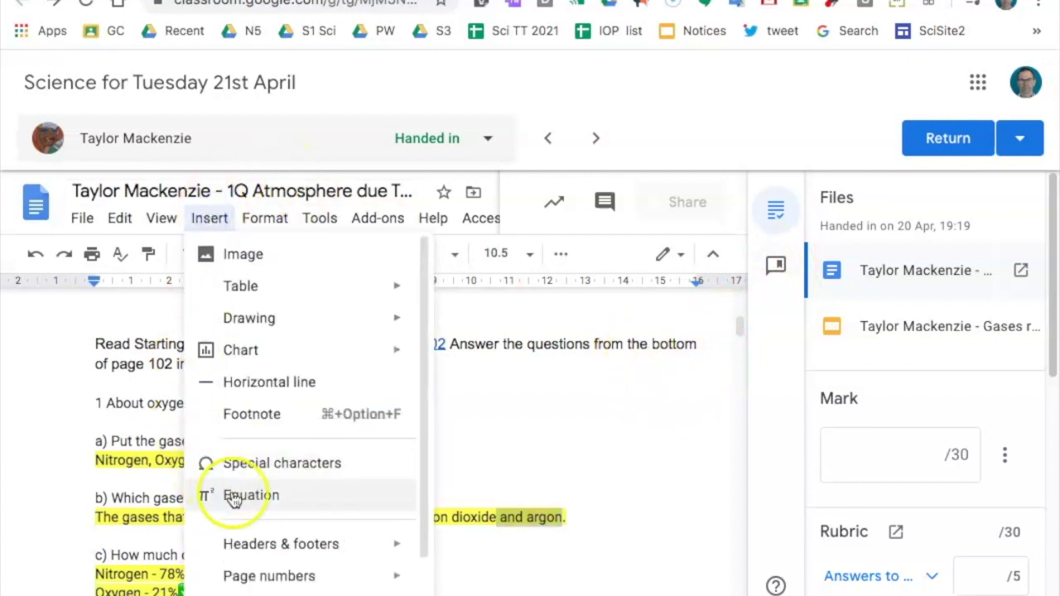
{"action": "scroll", "coordinate": [278, 497], "scroll_direction": "down", "scroll_amount": 3}
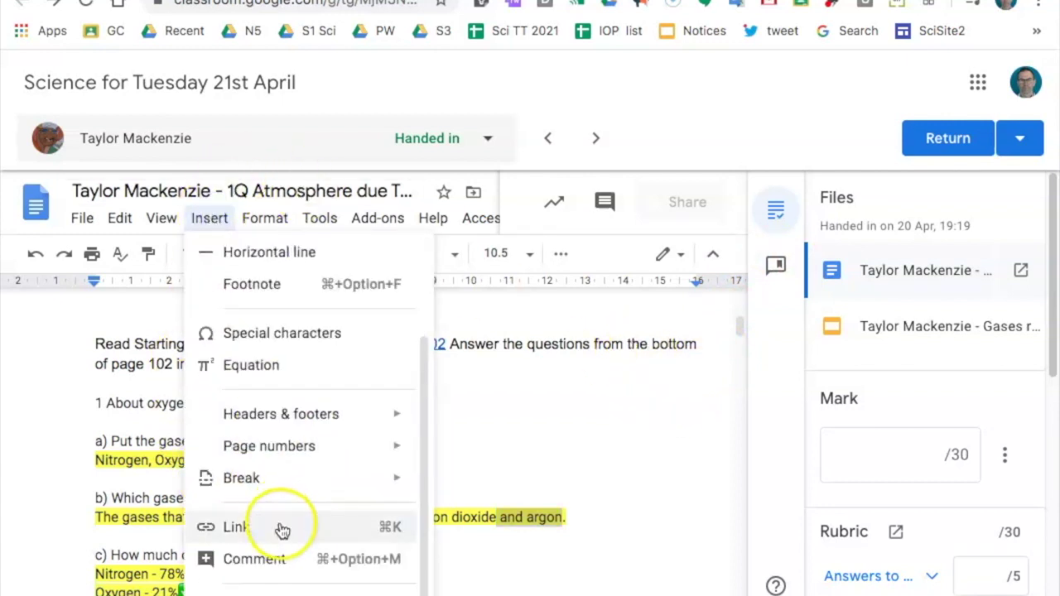
{"action": "left_click", "coordinate": [606, 520]}
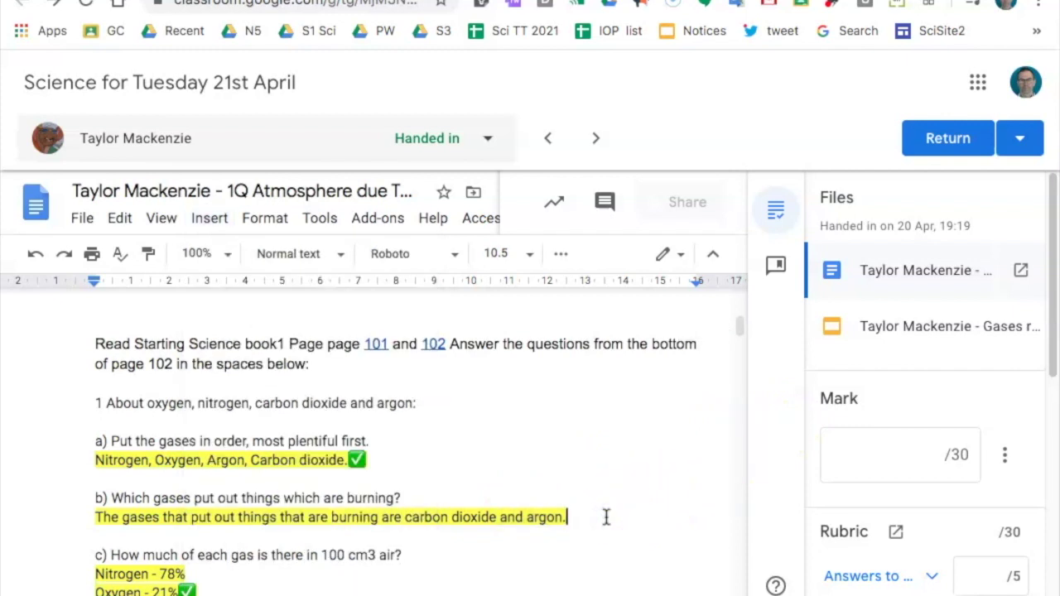
{"action": "key", "text": "ctrl+alt+m"}
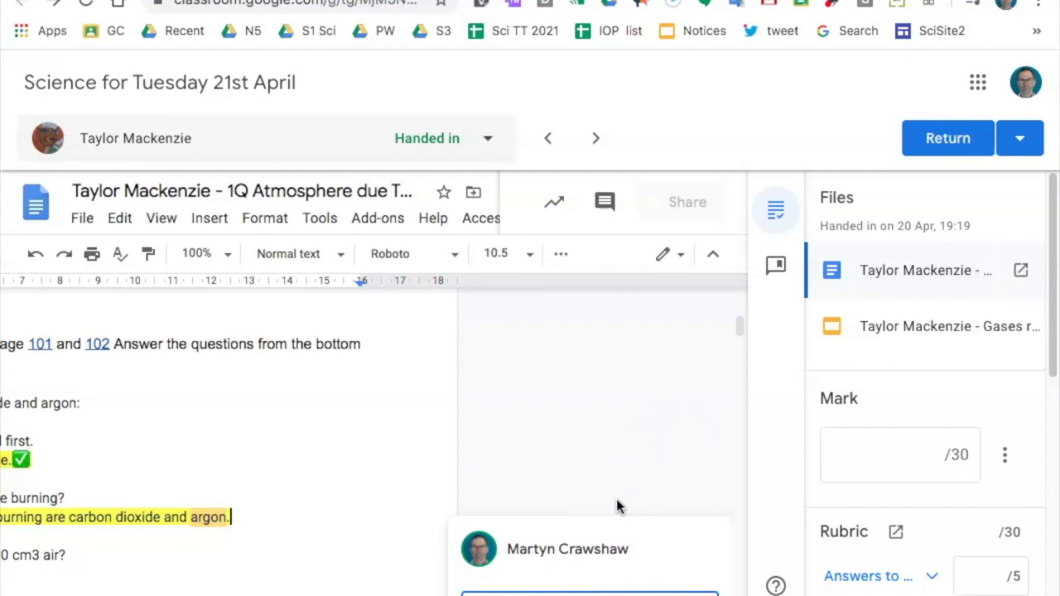
{"action": "type", "text": "nitrogen"}
{"action": "left_click", "coordinate": [530, 595]}
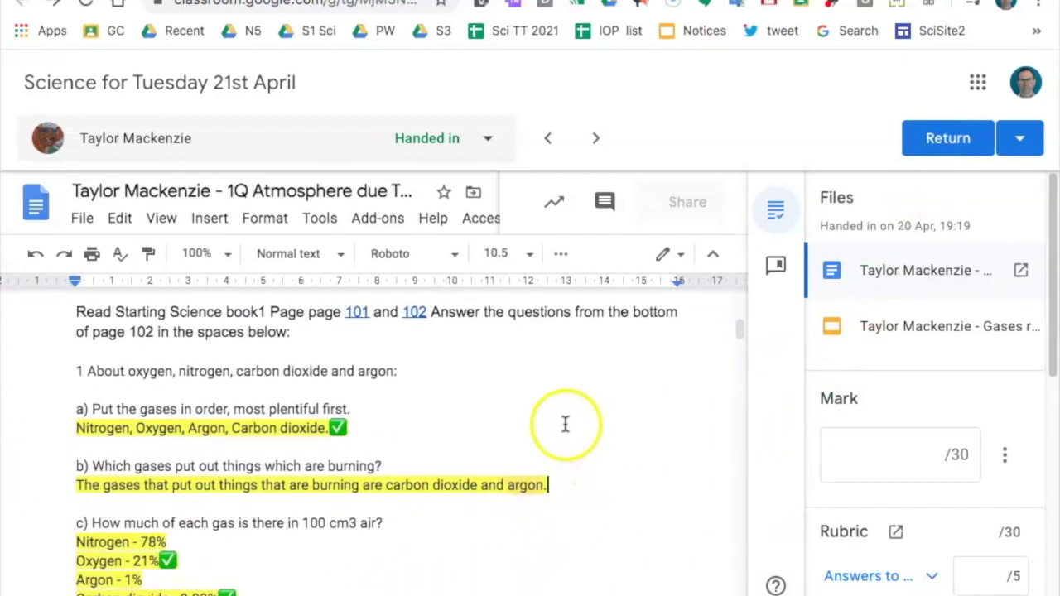
Review the pie chart photo, and award 4 of 5 rubric points for the question answers and 4 of 4 for Pie Charts
{"action": "scroll", "coordinate": [565, 424], "scroll_direction": "down", "scroll_amount": 4}
{"action": "scroll", "coordinate": [565, 423], "scroll_direction": "down", "scroll_amount": 6}
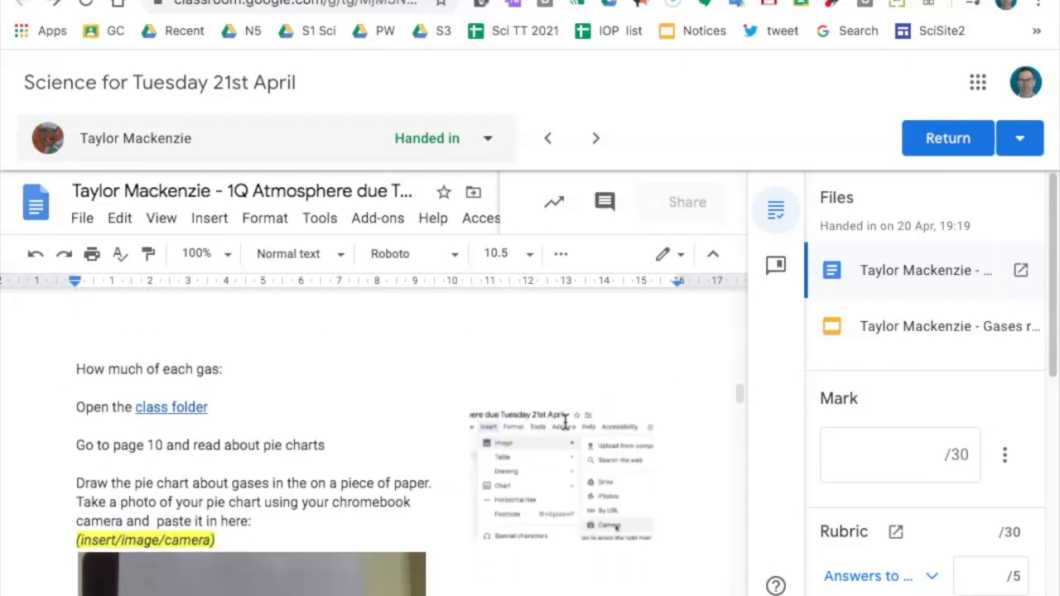
{"action": "scroll", "coordinate": [565, 423], "scroll_direction": "down", "scroll_amount": 3}
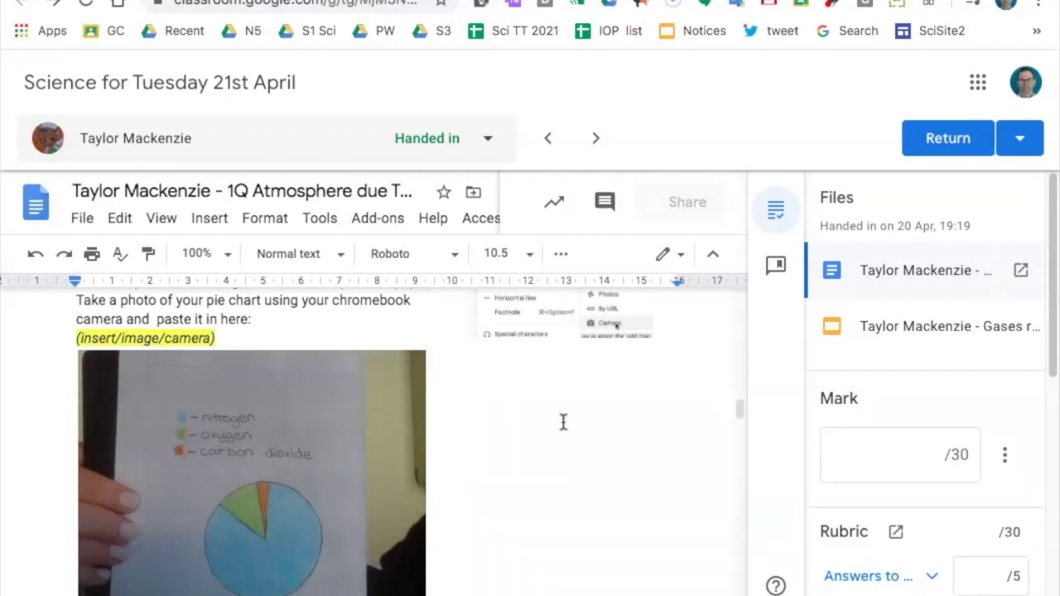
{"action": "scroll", "coordinate": [563, 422], "scroll_direction": "up", "scroll_amount": 10}
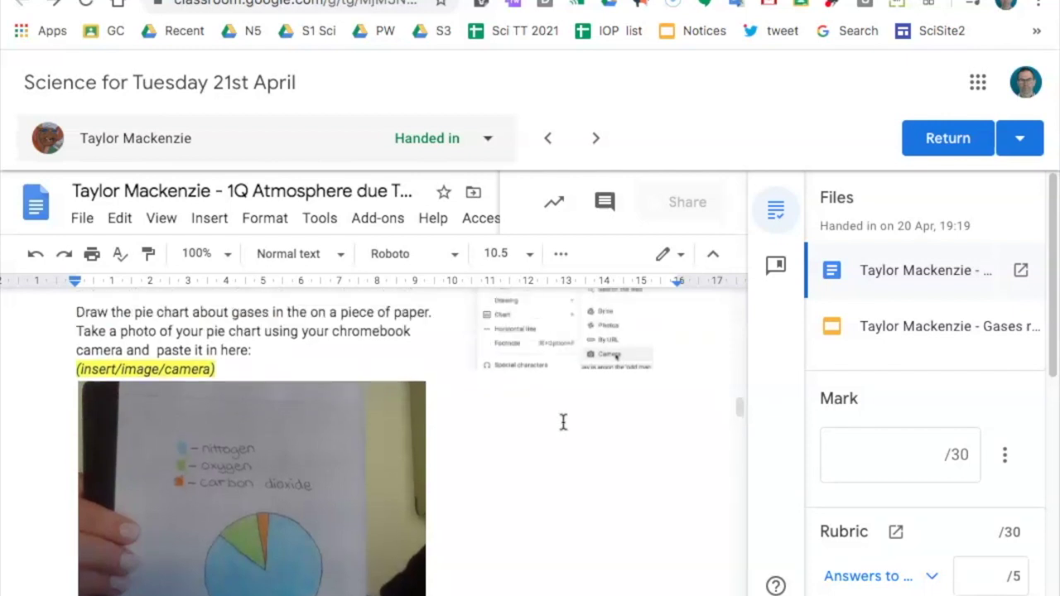
{"action": "scroll", "coordinate": [907, 379], "scroll_direction": "down", "scroll_amount": 2}
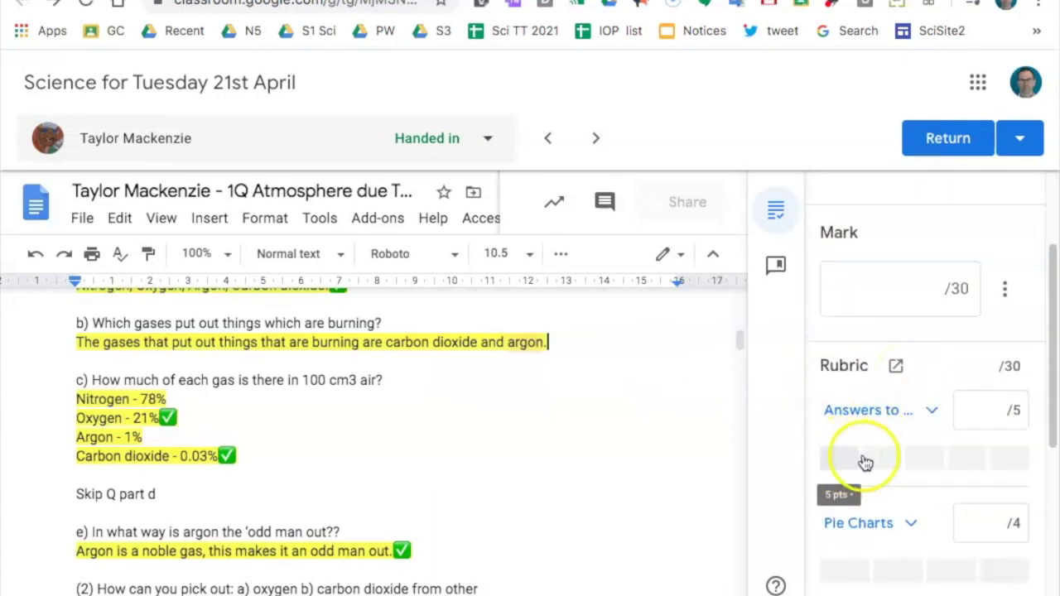
{"action": "left_click", "coordinate": [869, 461]}
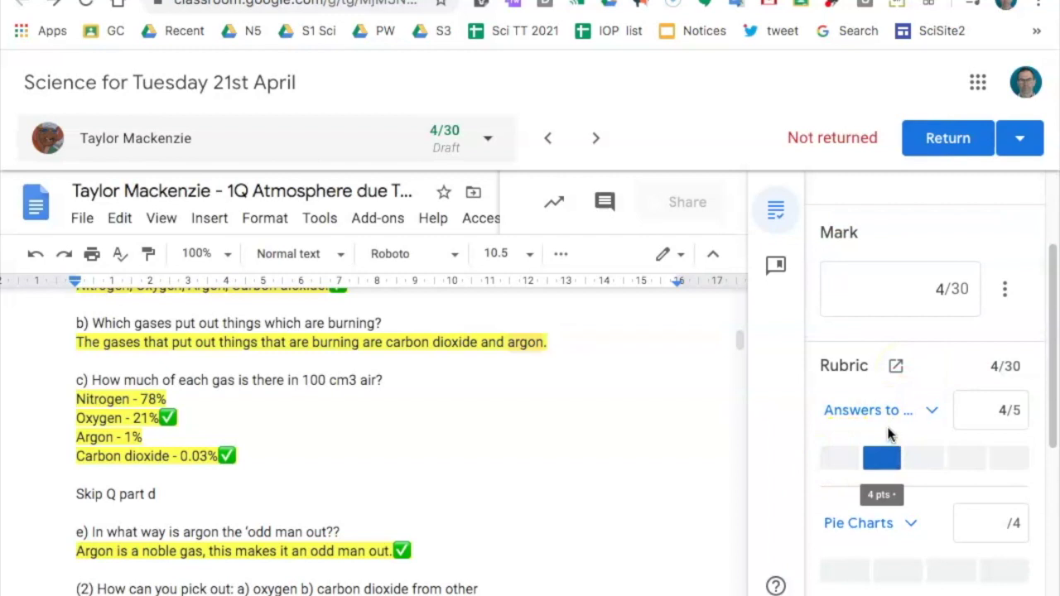
{"action": "scroll", "coordinate": [885, 433], "scroll_direction": "down", "scroll_amount": 1}
{"action": "left_click", "coordinate": [859, 462]}
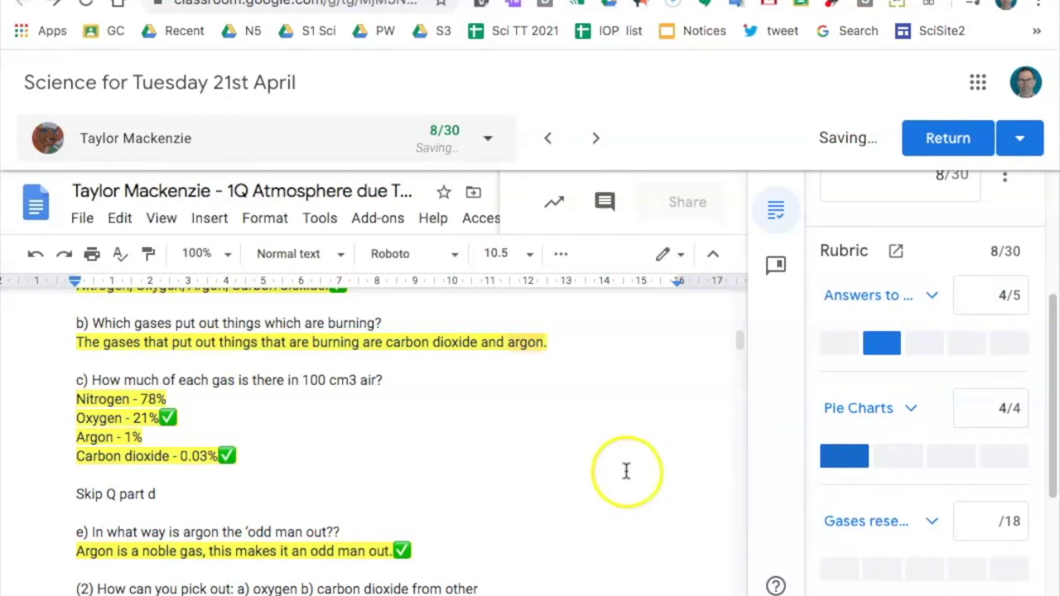
Open the student's Gases research presentation and examine its slides from Methane through Neon for facts and website sources
{"action": "scroll", "coordinate": [811, 490], "scroll_direction": "up", "scroll_amount": 4}
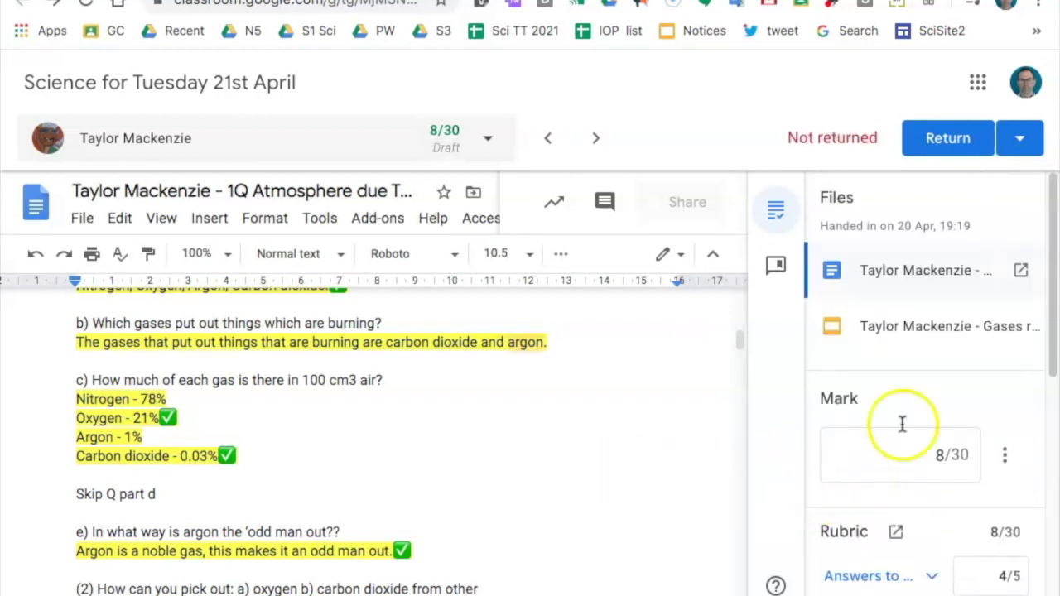
{"action": "left_click", "coordinate": [954, 327]}
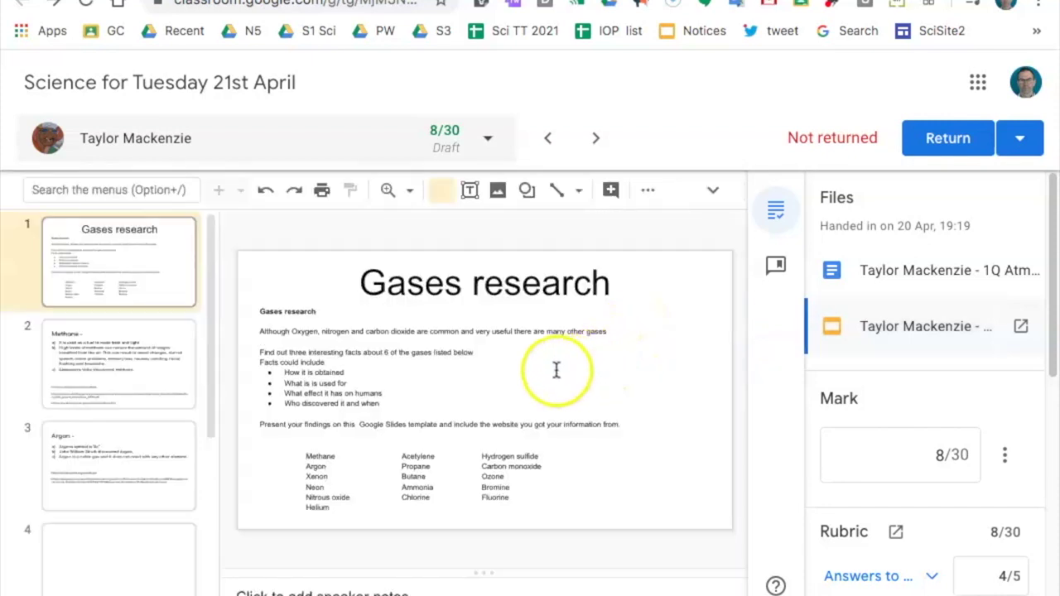
{"action": "left_click", "coordinate": [157, 356]}
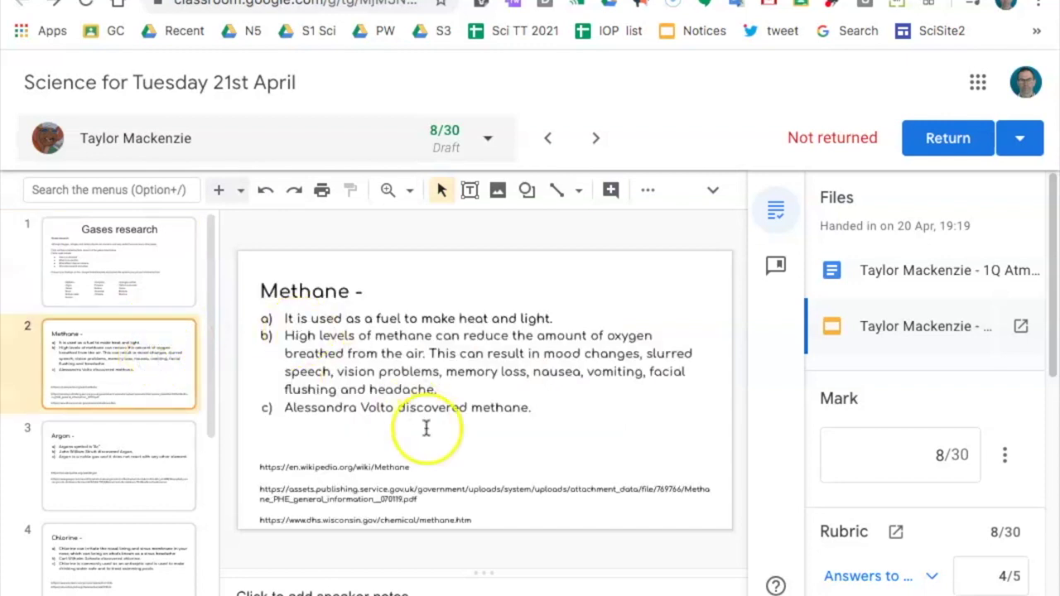
{"action": "left_click", "coordinate": [172, 472]}
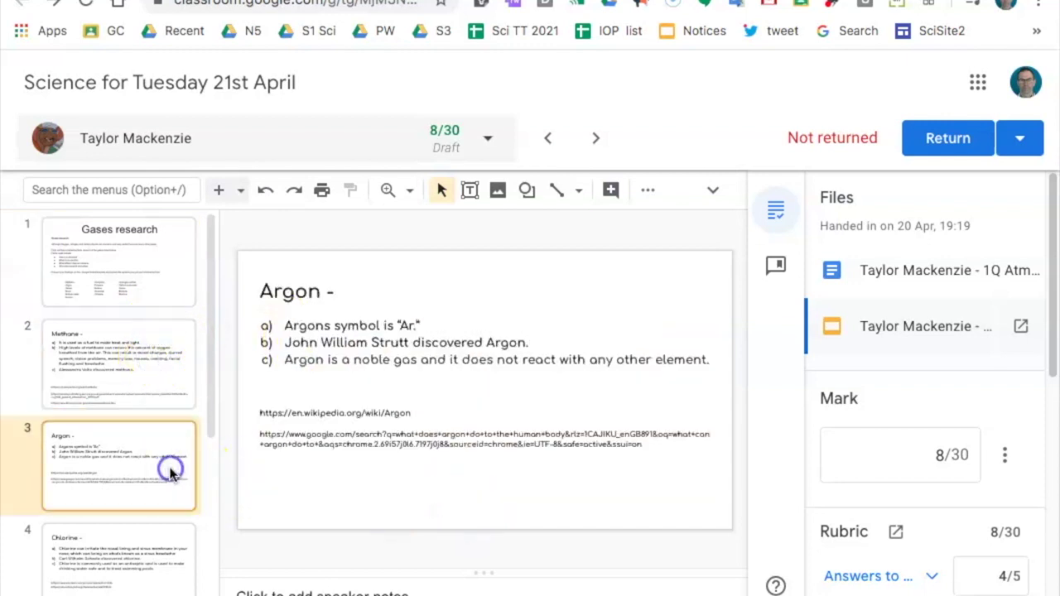
{"action": "left_click", "coordinate": [142, 550]}
{"action": "scroll", "coordinate": [122, 530], "scroll_direction": "down", "scroll_amount": 3}
{"action": "left_click", "coordinate": [128, 488]}
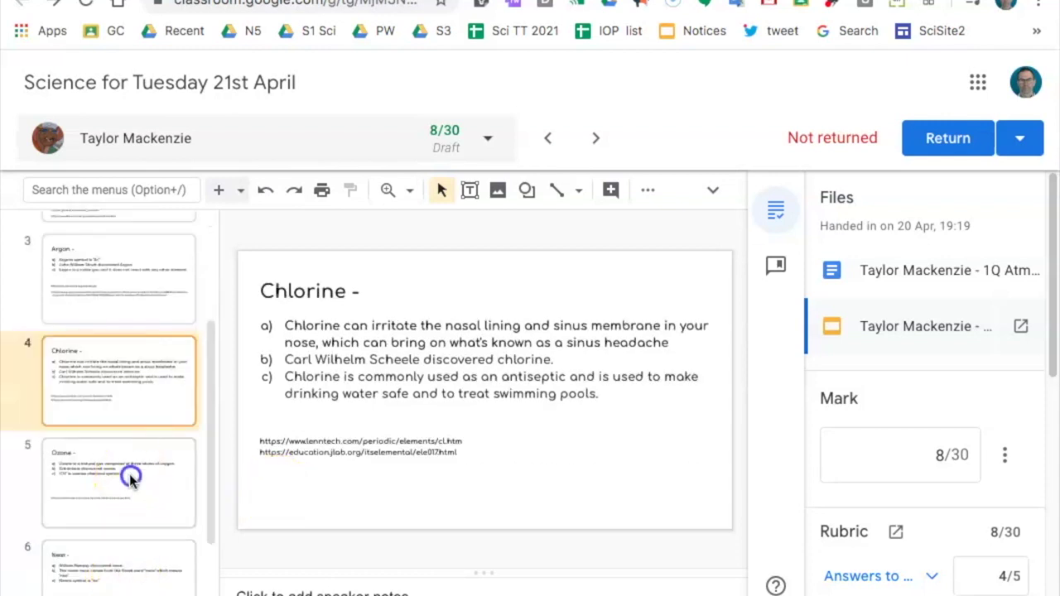
{"action": "scroll", "coordinate": [134, 522], "scroll_direction": "down", "scroll_amount": 3}
{"action": "left_click", "coordinate": [139, 485]}
Open the comment bank and examine the saved comments while on the Neon slide
{"action": "left_click", "coordinate": [445, 419]}
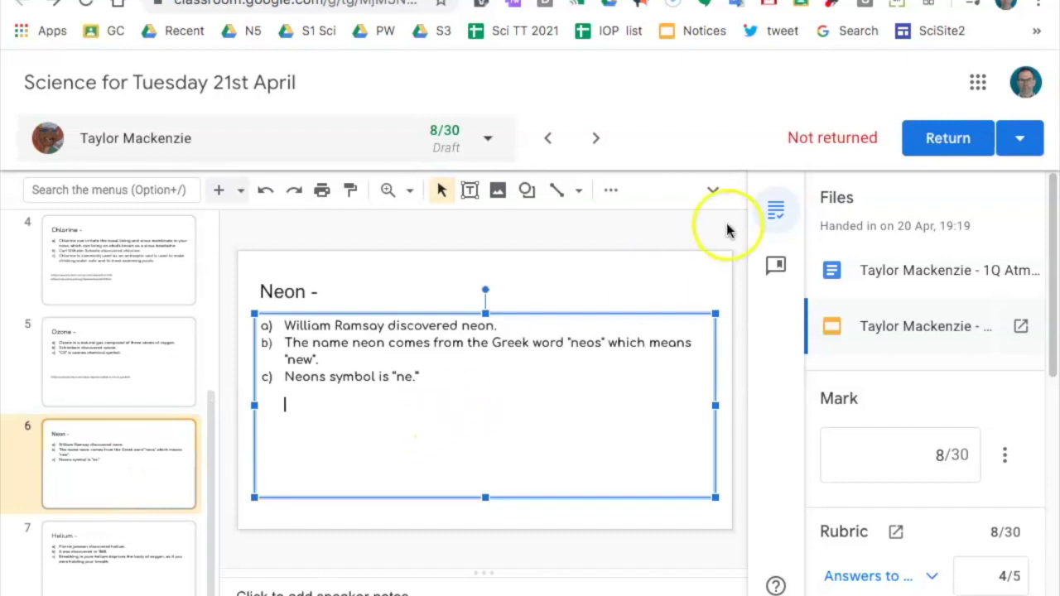
{"action": "left_click", "coordinate": [775, 265]}
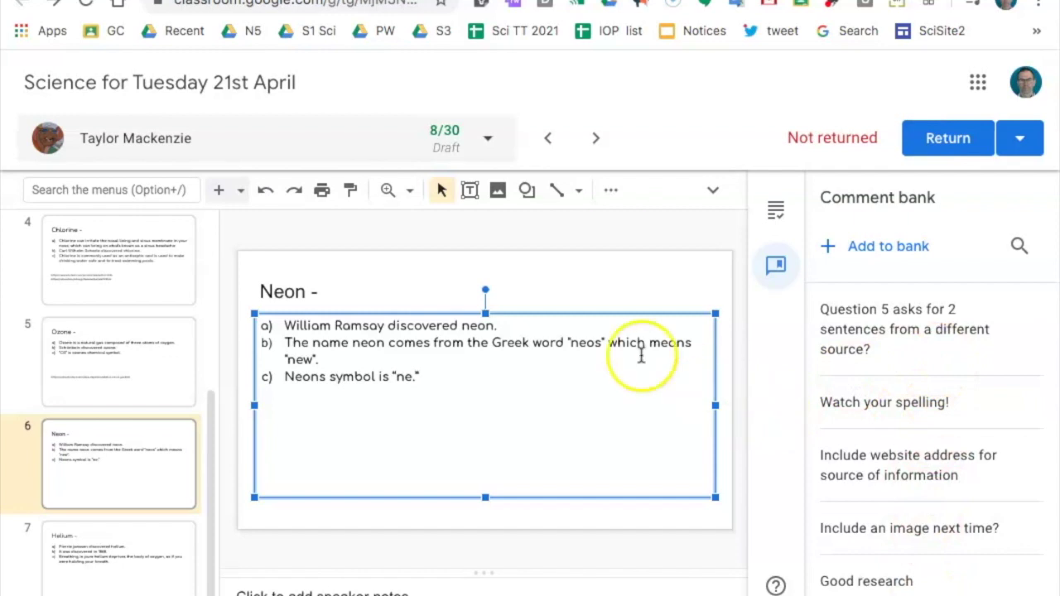
{"action": "left_click", "coordinate": [608, 295]}
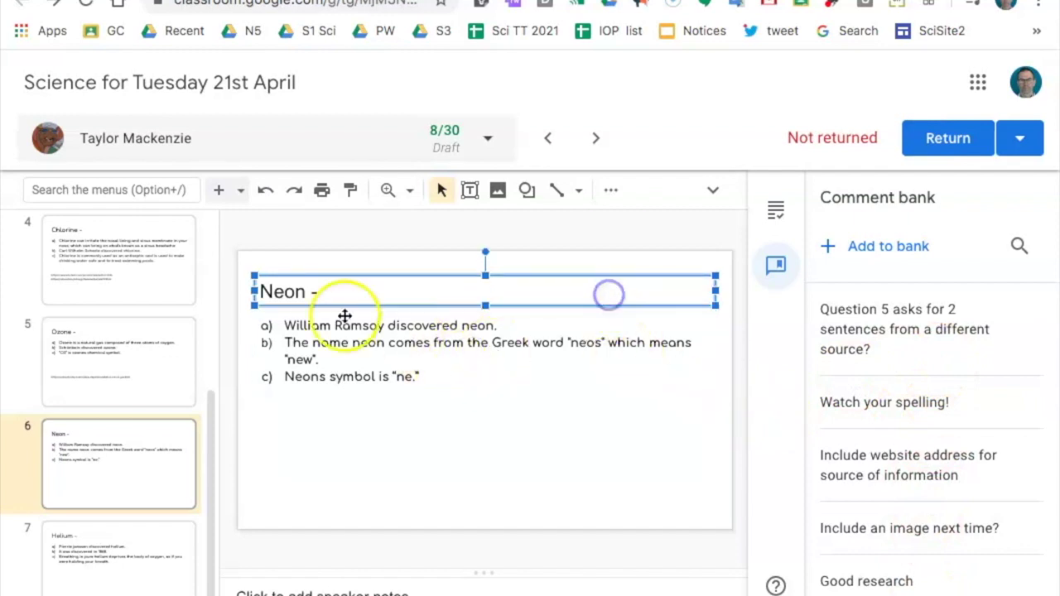
Attach the saved comment "Include website address for source of information" to the word "Neon" in the slide 6 heading
{"action": "double_click", "coordinate": [281, 292]}
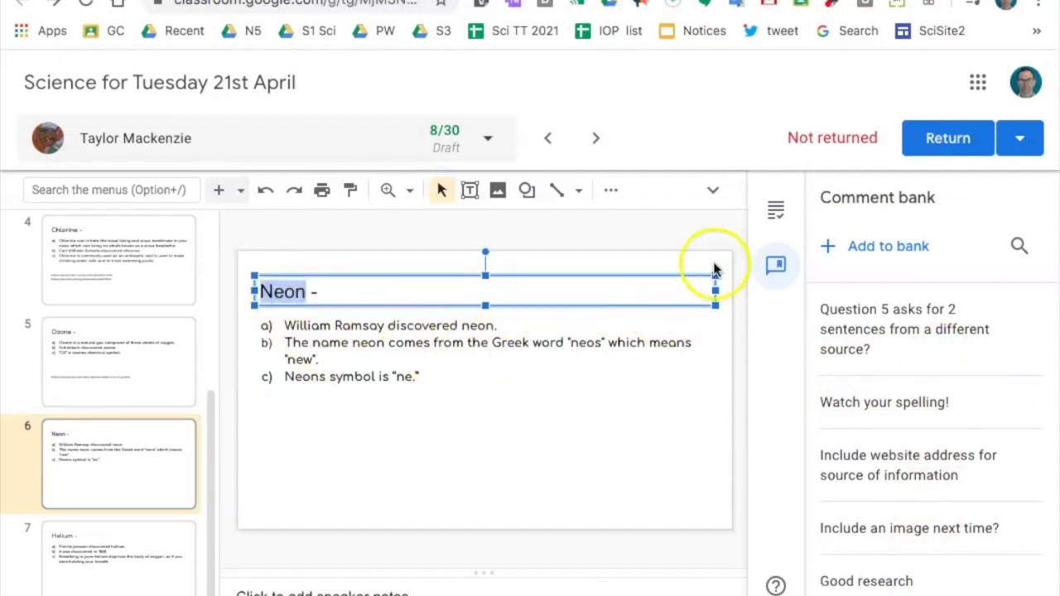
{"action": "left_click", "coordinate": [775, 210]}
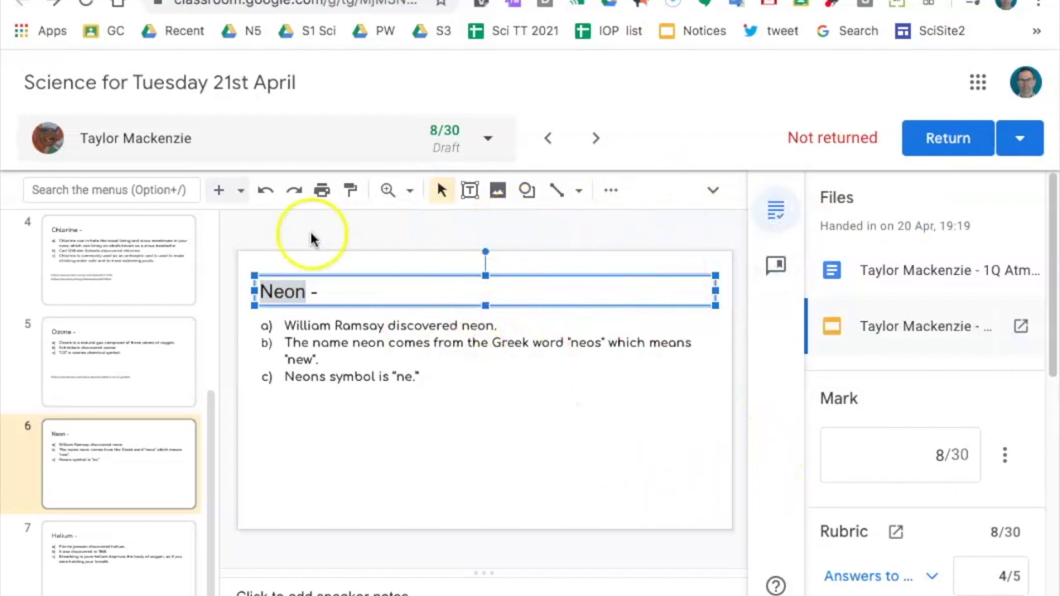
{"action": "key", "text": "ctrl+shift+f"}
{"action": "left_click", "coordinate": [213, 217]}
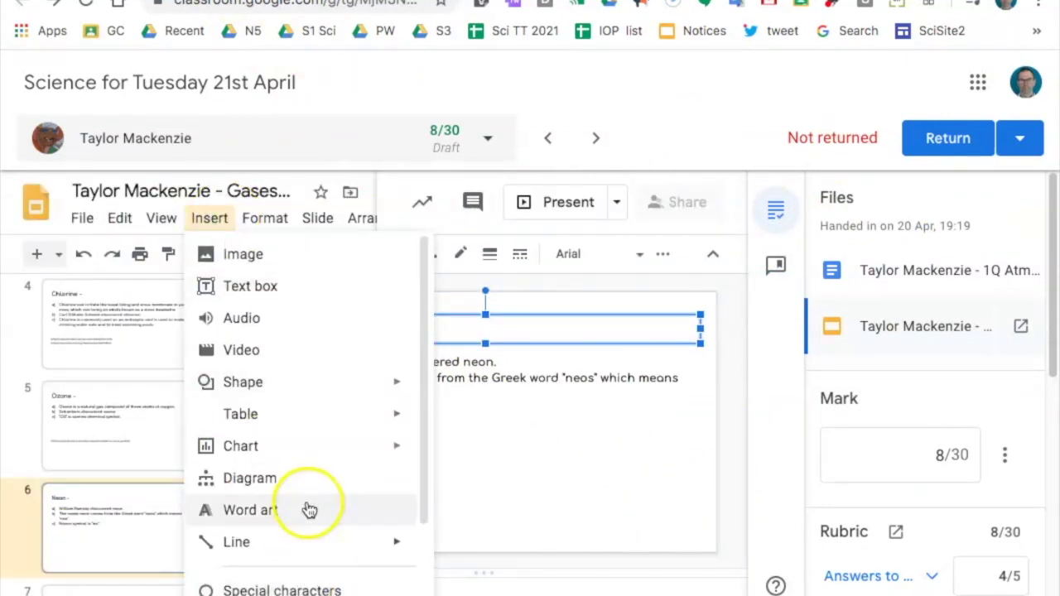
{"action": "scroll", "coordinate": [307, 505], "scroll_direction": "down", "scroll_amount": 3}
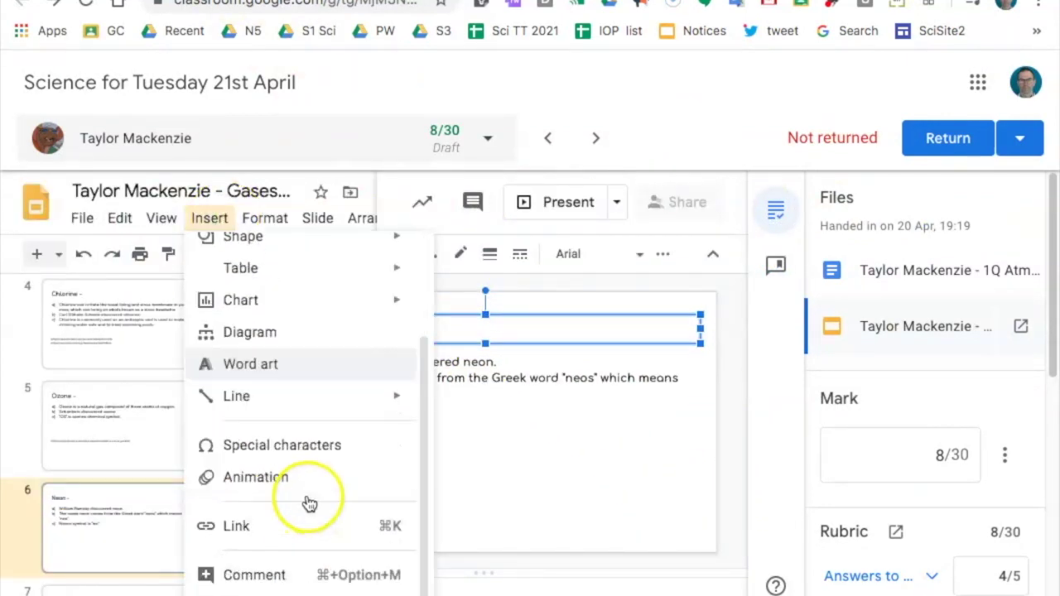
{"action": "left_click", "coordinate": [353, 580]}
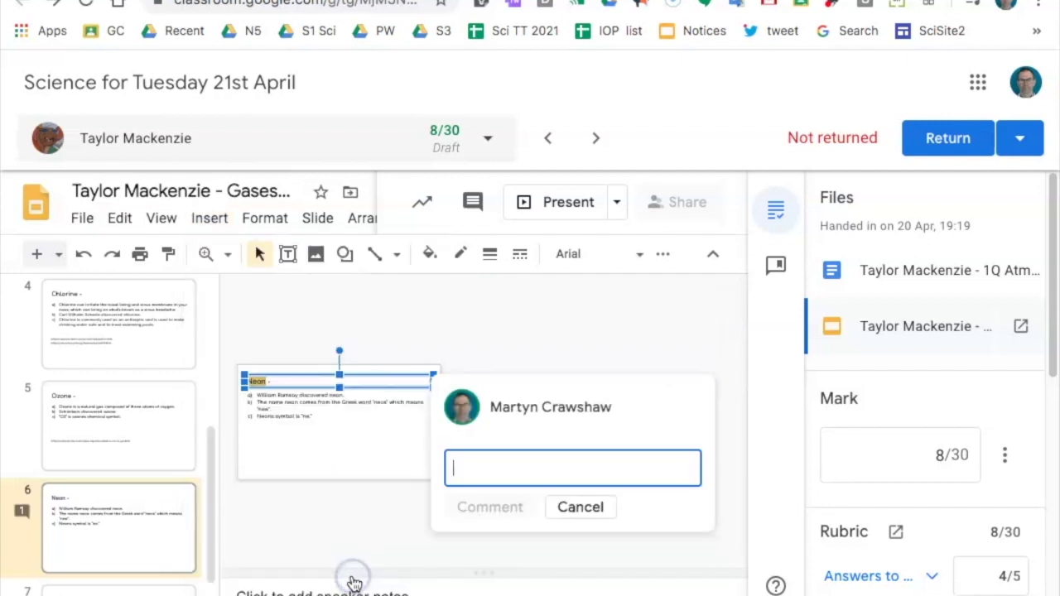
{"action": "left_click", "coordinate": [619, 475]}
{"action": "type", "text": "I"}
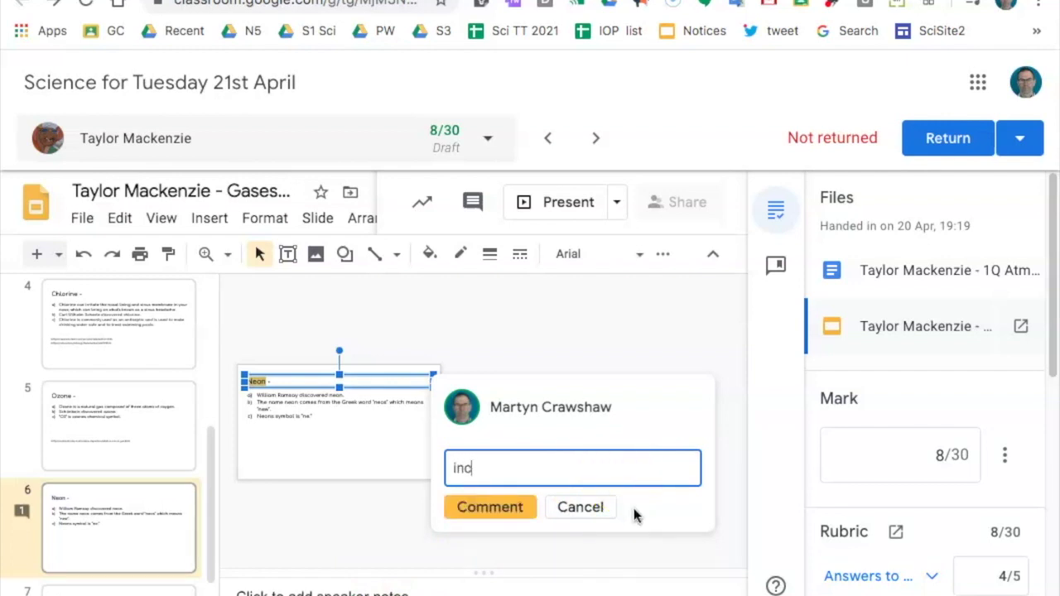
{"action": "type", "text": "nclu"}
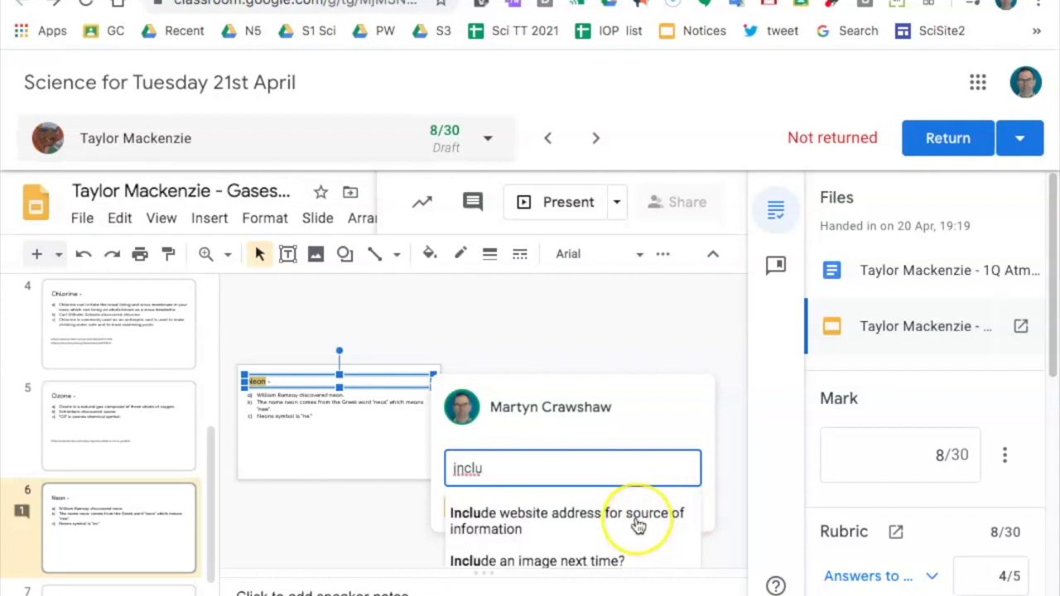
{"action": "left_click", "coordinate": [638, 524]}
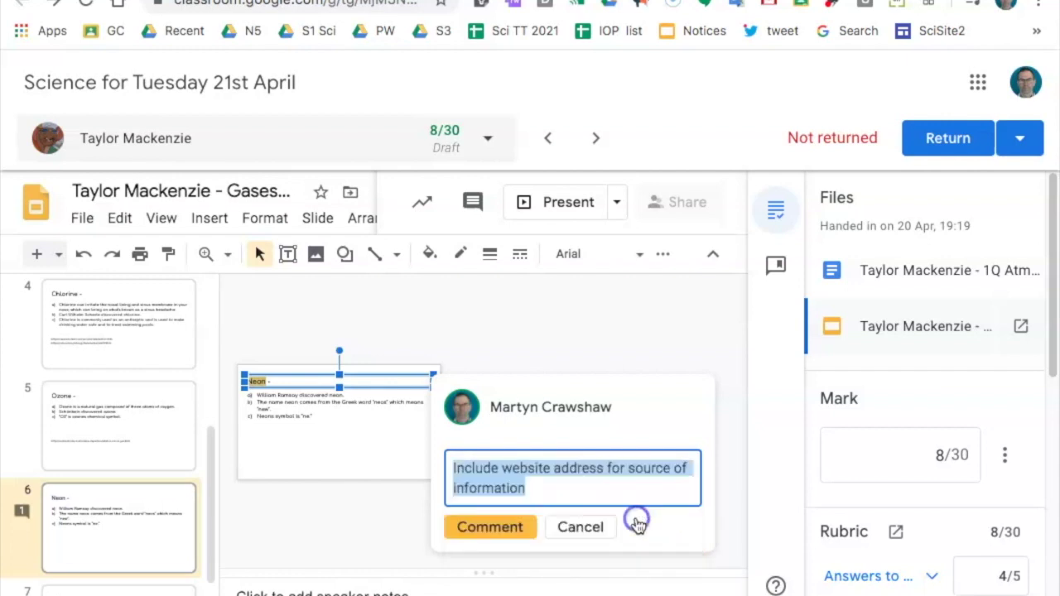
{"action": "left_click", "coordinate": [497, 529]}
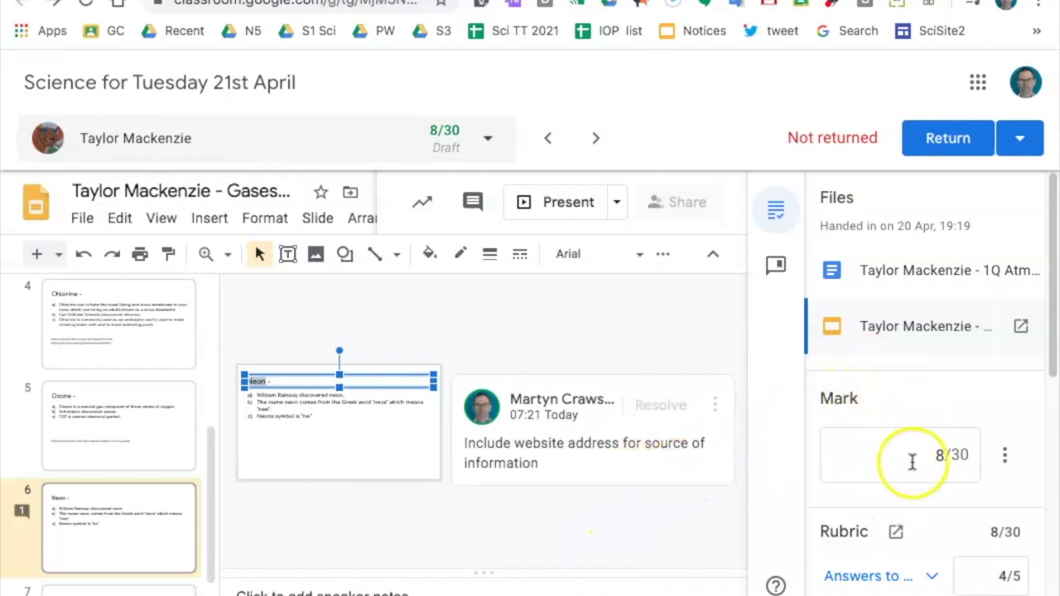
Award 15 of 18 rubric points for the Gases research criterion
{"action": "scroll", "coordinate": [935, 497], "scroll_direction": "down", "scroll_amount": 3}
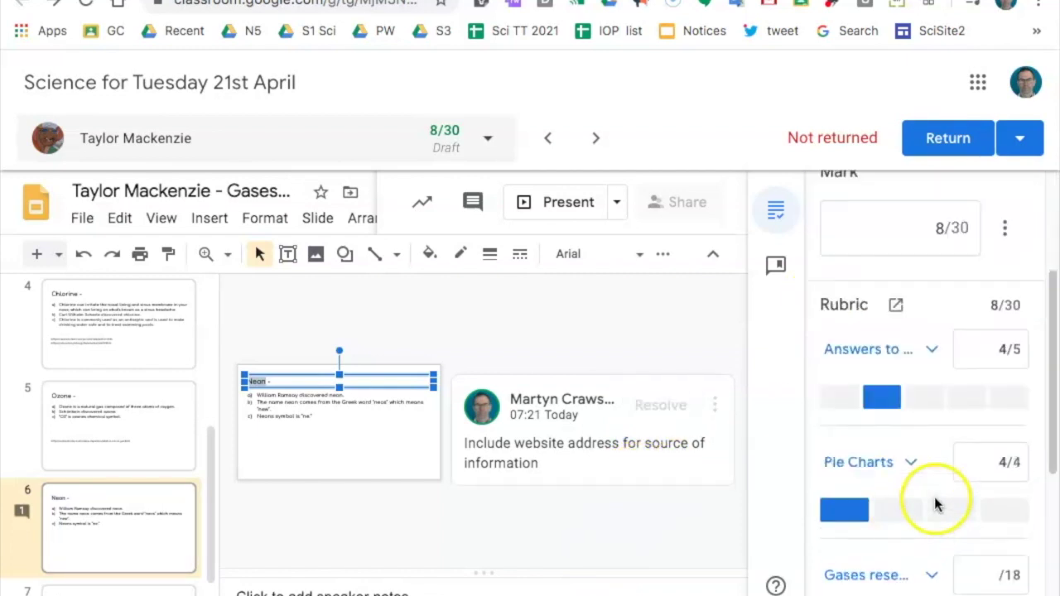
{"action": "scroll", "coordinate": [934, 502], "scroll_direction": "down", "scroll_amount": 3}
{"action": "scroll", "coordinate": [924, 540], "scroll_direction": "down", "scroll_amount": 2}
{"action": "scroll", "coordinate": [923, 540], "scroll_direction": "up", "scroll_amount": 2}
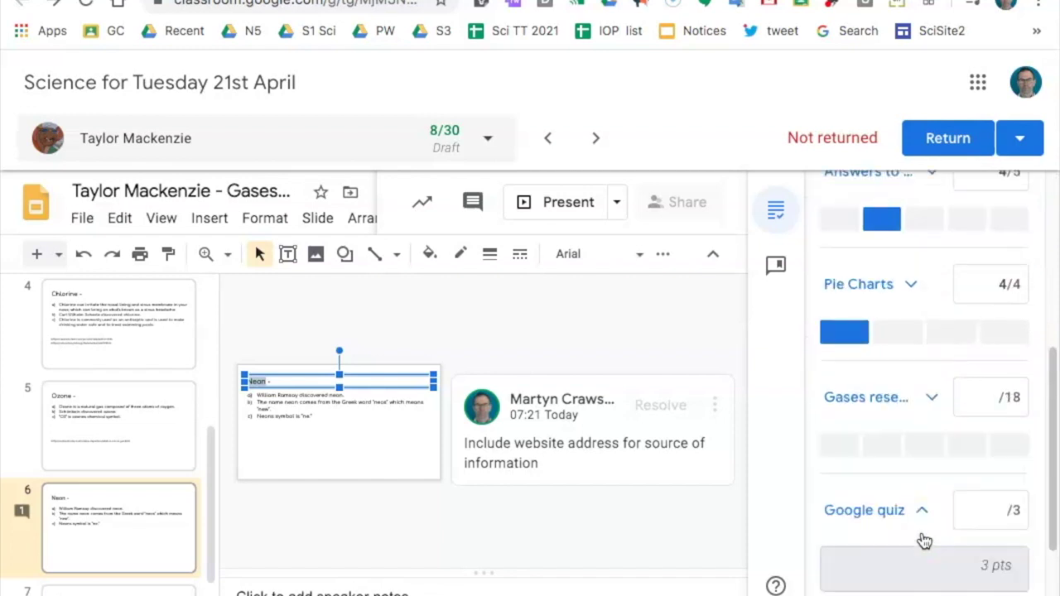
{"action": "left_click", "coordinate": [887, 448]}
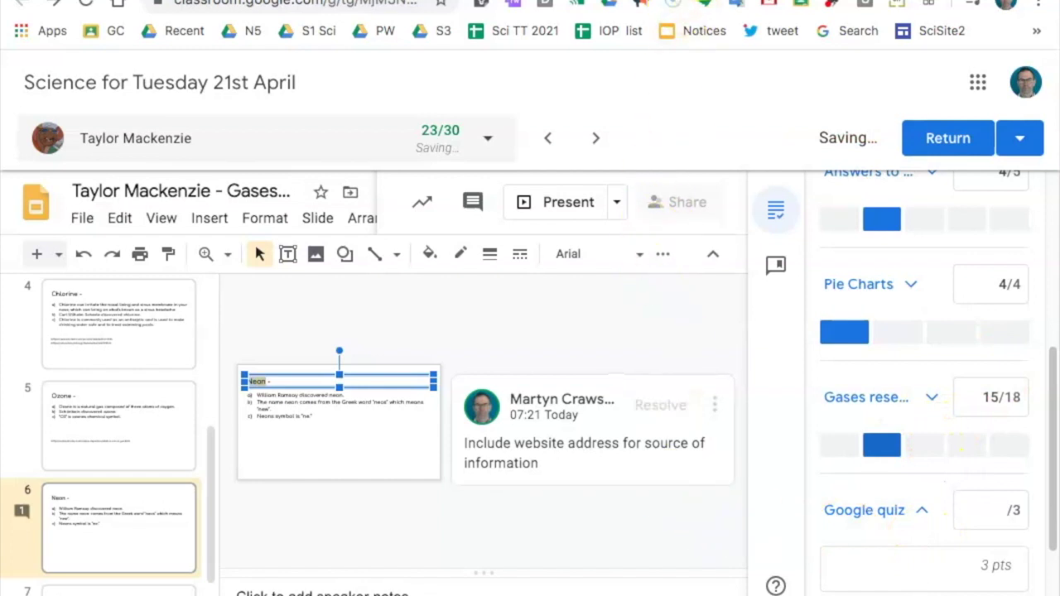
Switch to the Gases in the air quiz form, review its questions, and check the student's score in the responses
{"action": "key", "text": "ctrl+Tab"}
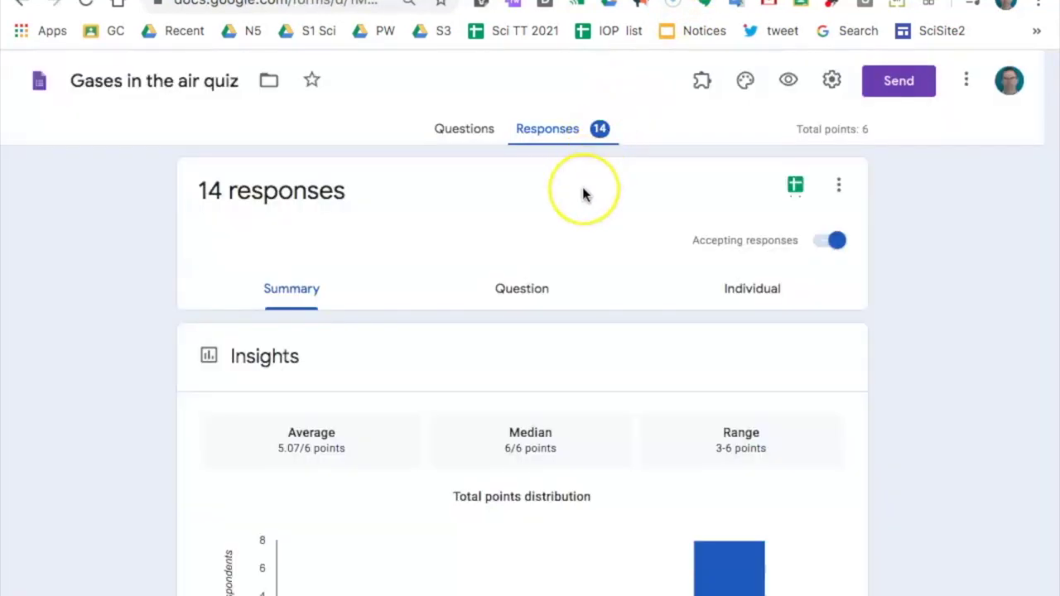
{"action": "left_click", "coordinate": [469, 133]}
{"action": "scroll", "coordinate": [515, 231], "scroll_direction": "down", "scroll_amount": 5}
{"action": "scroll", "coordinate": [515, 231], "scroll_direction": "up", "scroll_amount": 5}
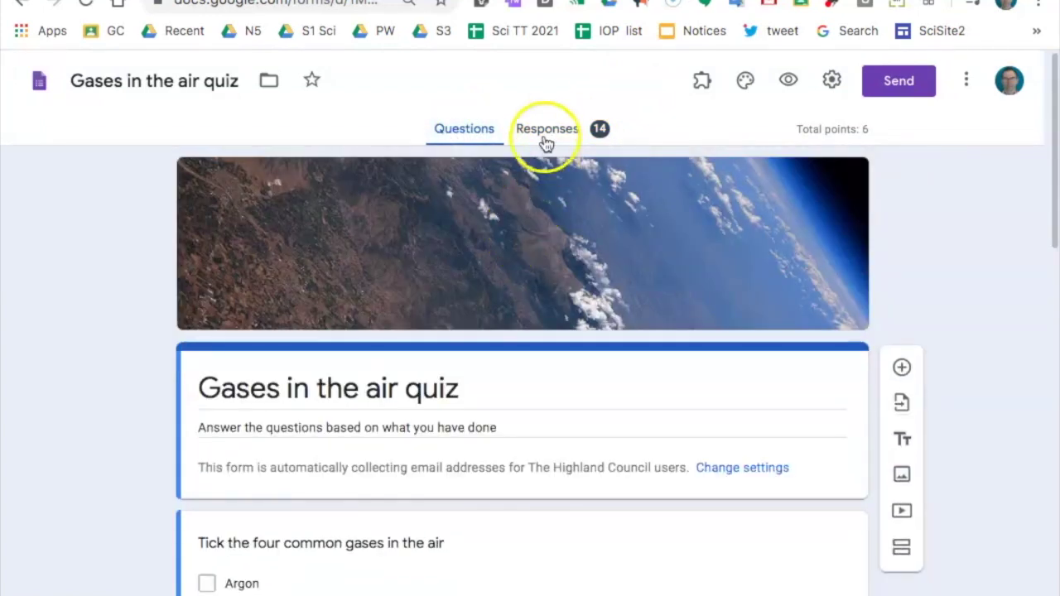
{"action": "left_click", "coordinate": [548, 129]}
{"action": "scroll", "coordinate": [568, 389], "scroll_direction": "down", "scroll_amount": 10}
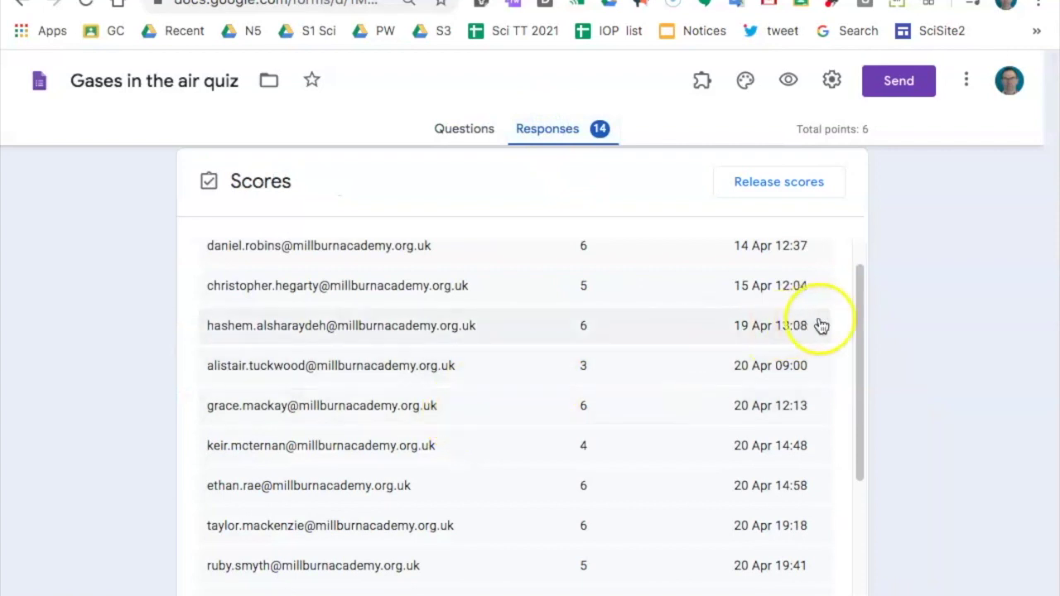
{"action": "left_click_drag", "start_coordinate": [858, 311], "coordinate": [864, 358]}
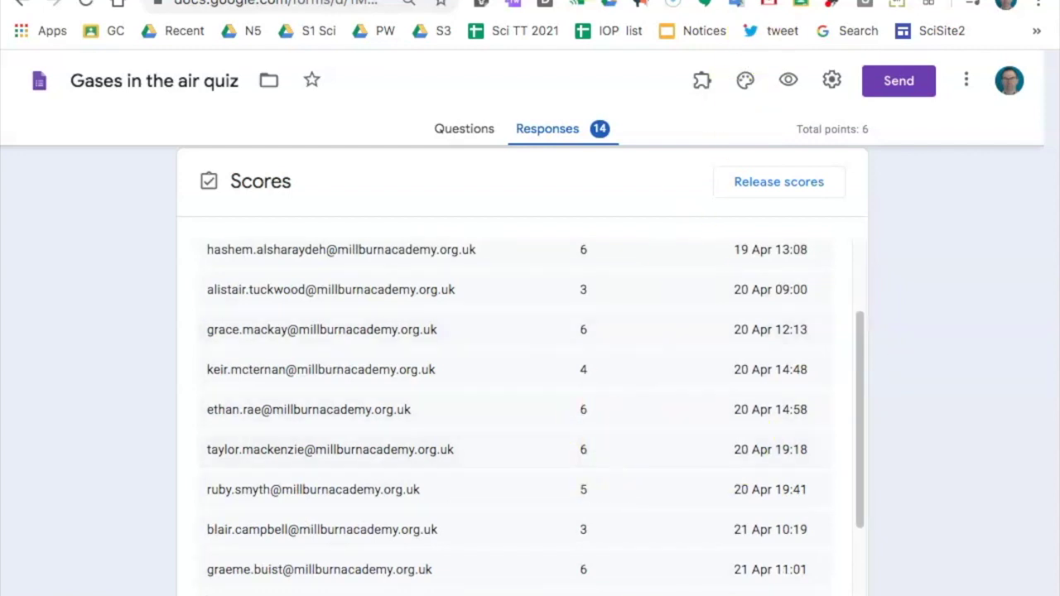
Return to the student's Classroom marking page and award 3 of 3 rubric points for the Google quiz
{"action": "left_click", "coordinate": [572, 1]}
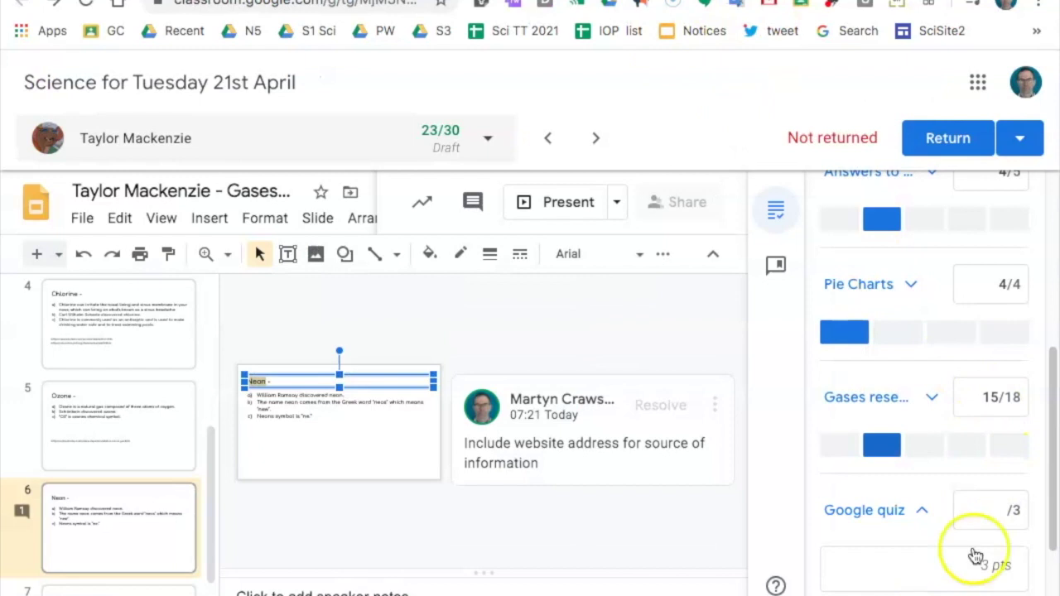
{"action": "left_click", "coordinate": [942, 560]}
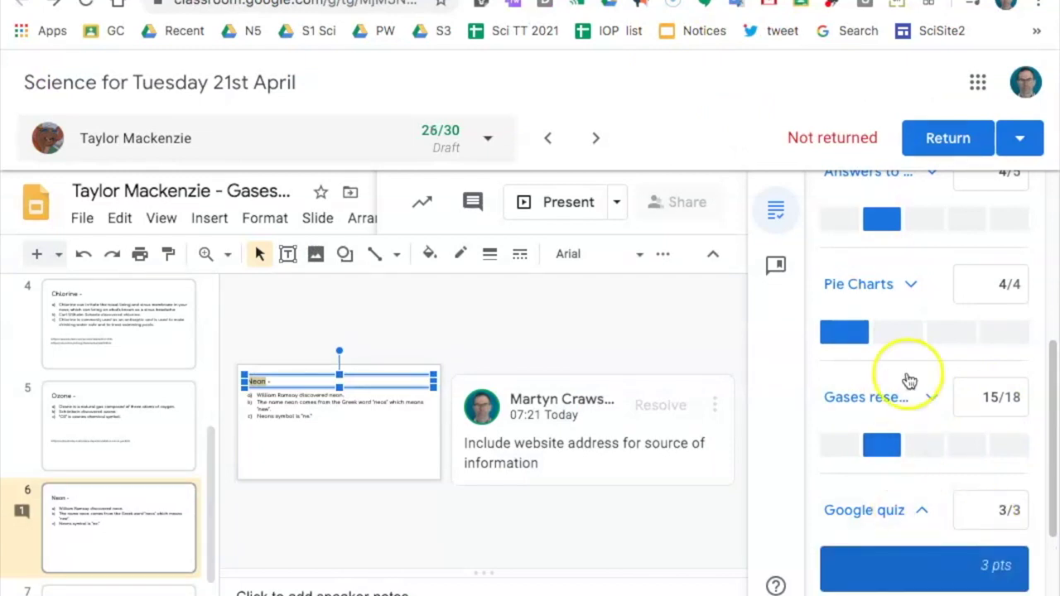
Start a private comment to the student below the rubric
{"action": "scroll", "coordinate": [938, 540], "scroll_direction": "down", "scroll_amount": 3}
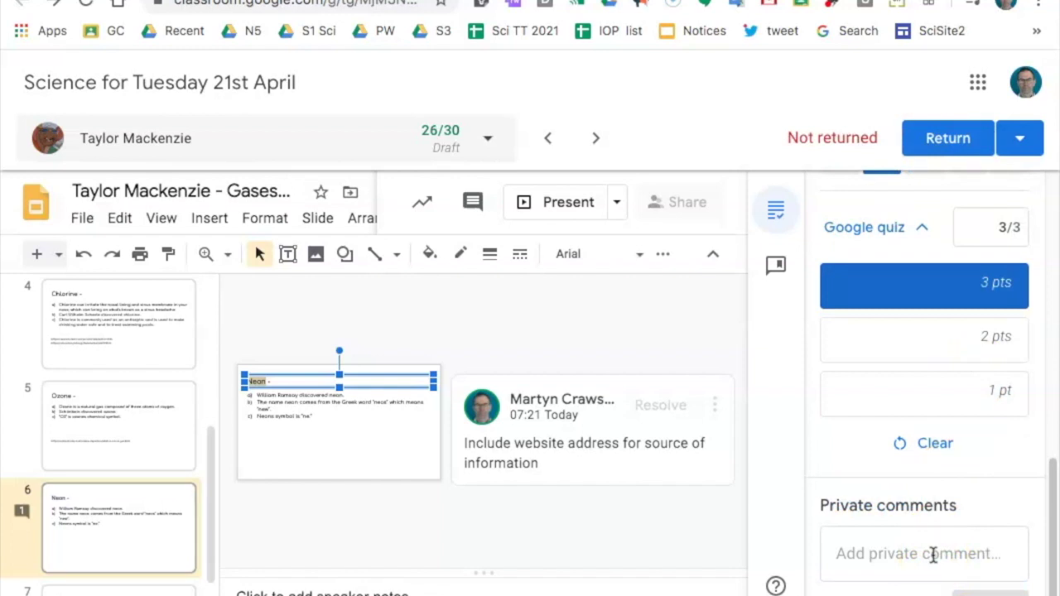
{"action": "left_click", "coordinate": [925, 545]}
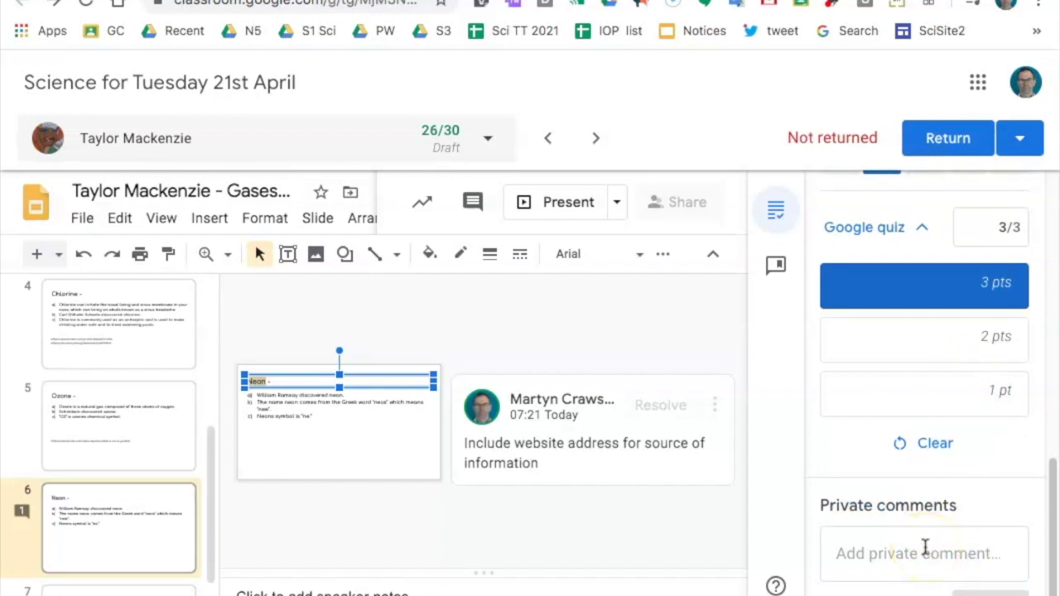